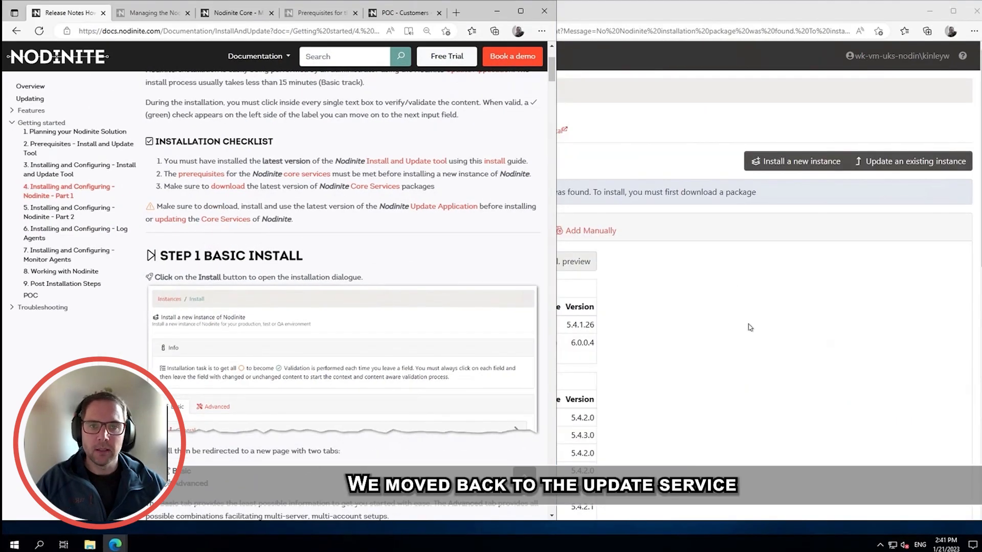
- Review the release notes of the Nodinite core package version 5.4.1.26 in Package Management and download the package
{"action": "left_click", "coordinate": [751, 327]}
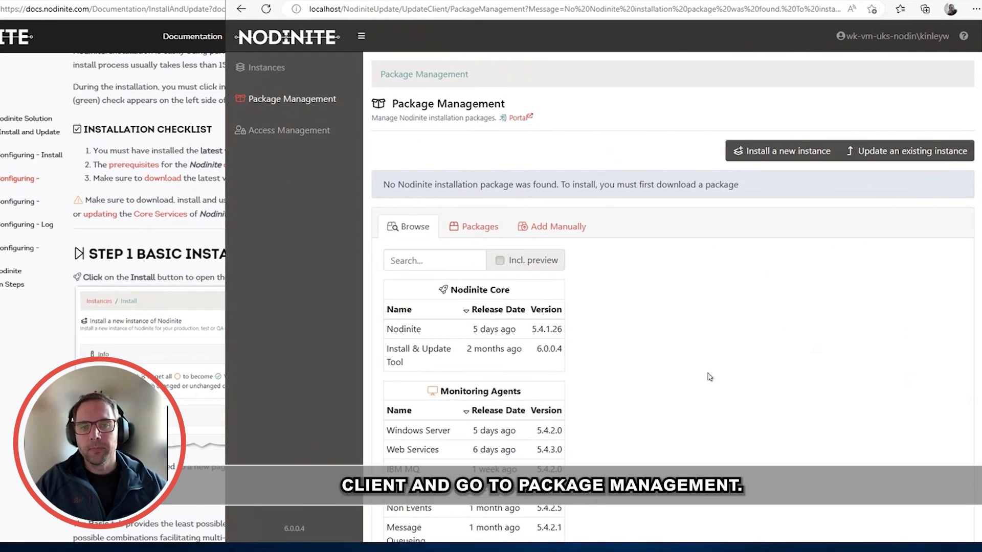
{"action": "left_click", "coordinate": [407, 330]}
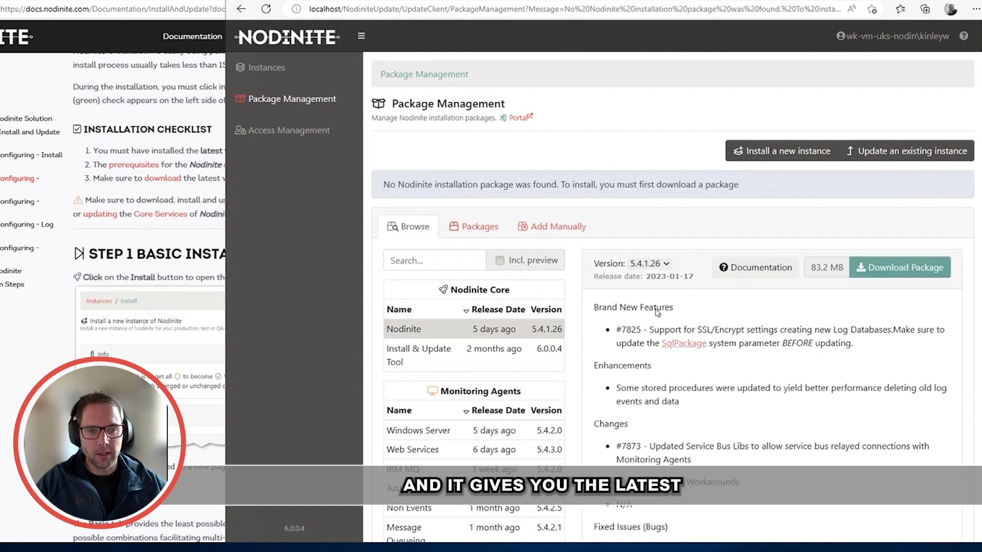
{"action": "scroll", "coordinate": [788, 392], "scroll_direction": "down", "scroll_amount": 6}
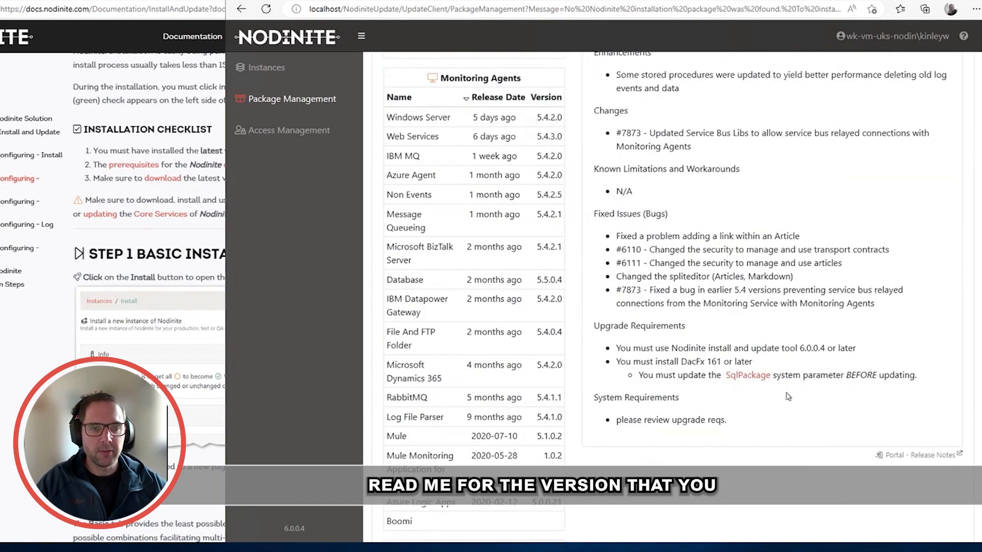
{"action": "scroll", "coordinate": [790, 356], "scroll_direction": "up", "scroll_amount": 5}
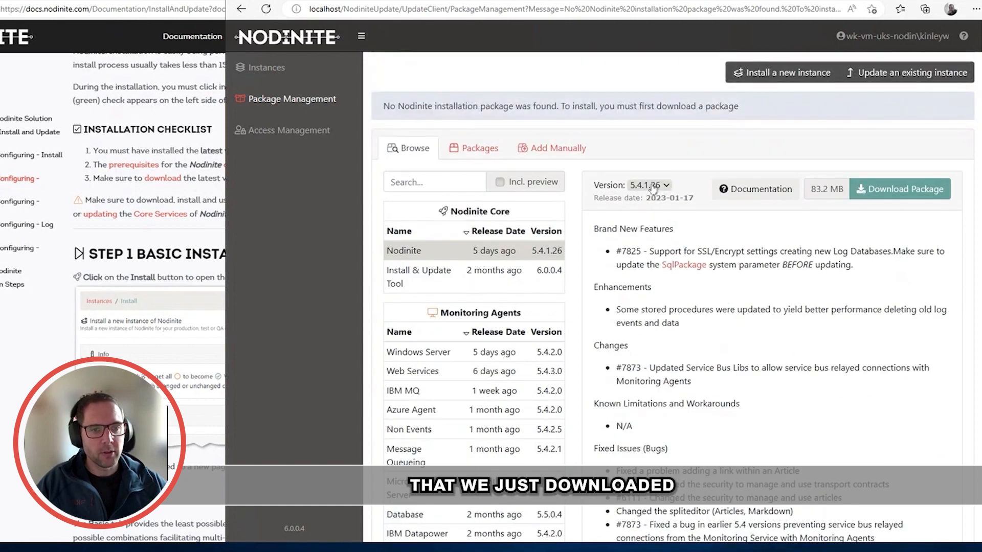
{"action": "left_click", "coordinate": [897, 190]}
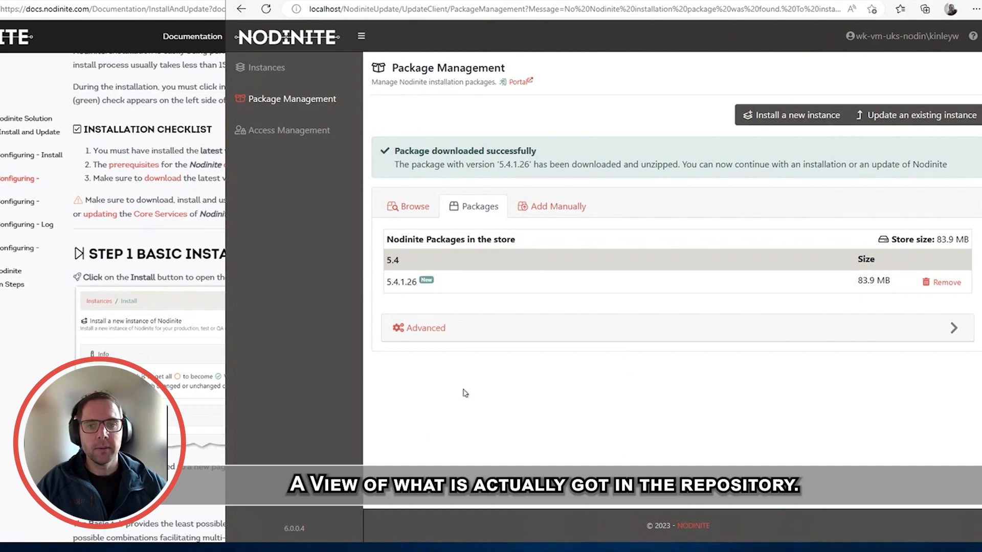
- Start installing a new Nodinite instance and check the Step 1 Basic Install instructions in the documentation
{"action": "left_click", "coordinate": [786, 116]}
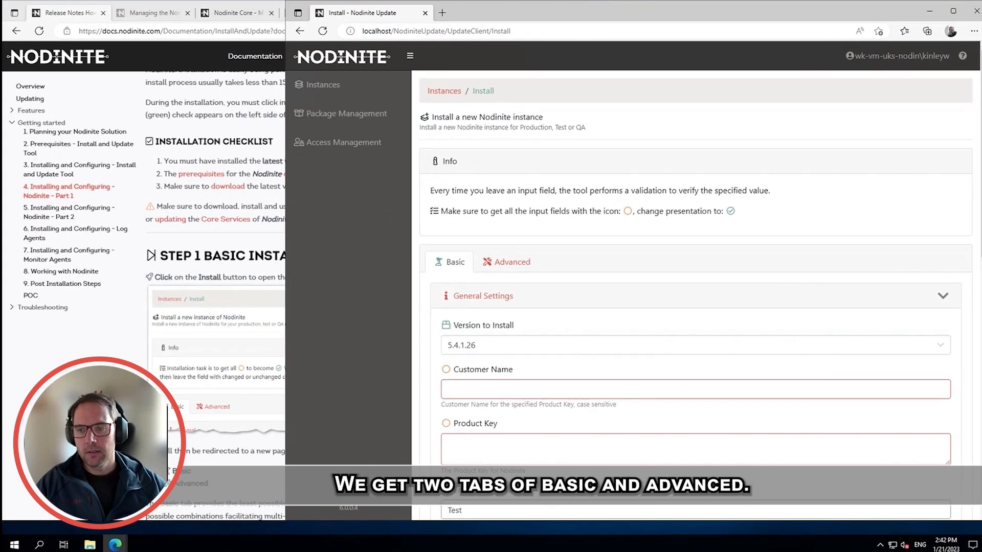
{"action": "left_click", "coordinate": [169, 410]}
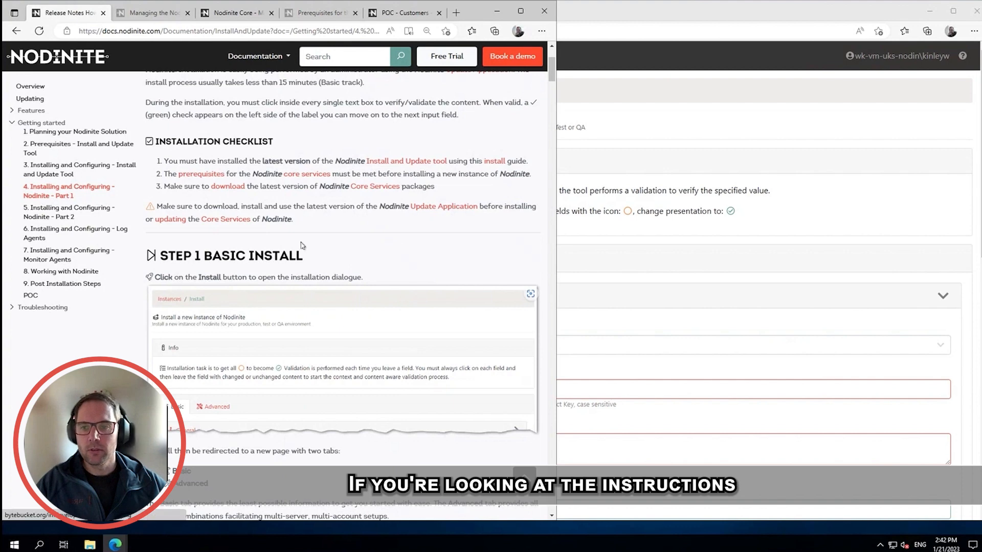
{"action": "scroll", "coordinate": [368, 269], "scroll_direction": "down", "scroll_amount": 3}
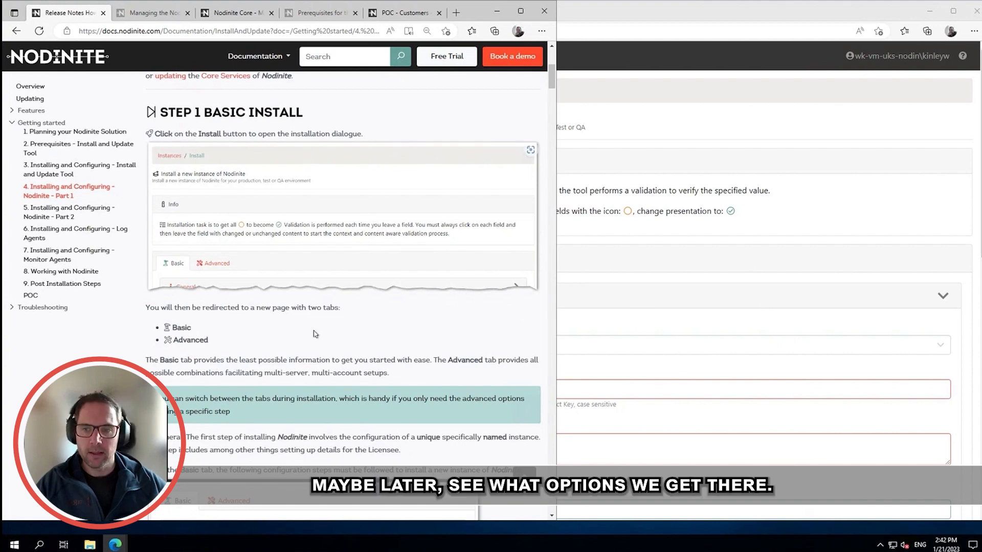
{"action": "left_click", "coordinate": [848, 233]}
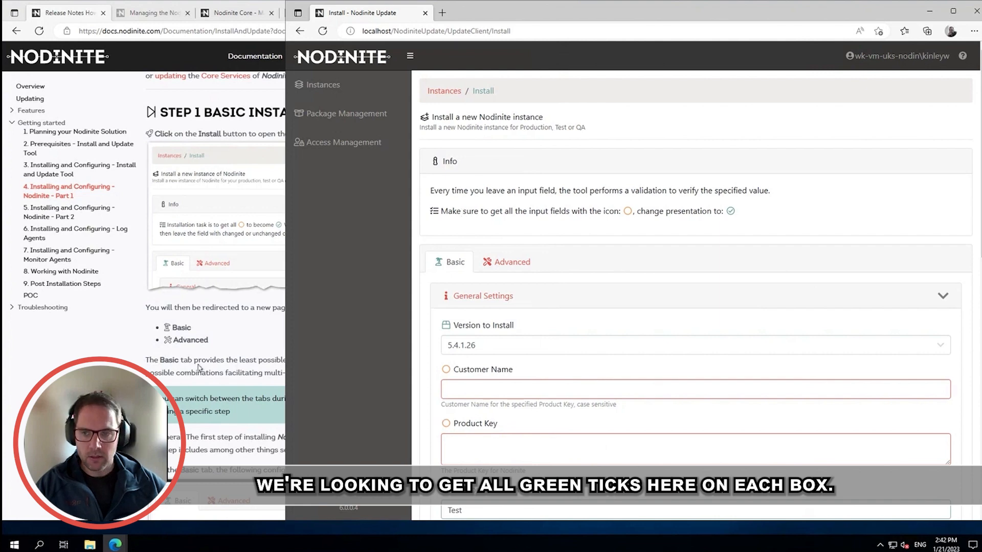
- Find the General settings instructions in the documentation and arrange that window side by side with the installation form
{"action": "left_click", "coordinate": [274, 353]}
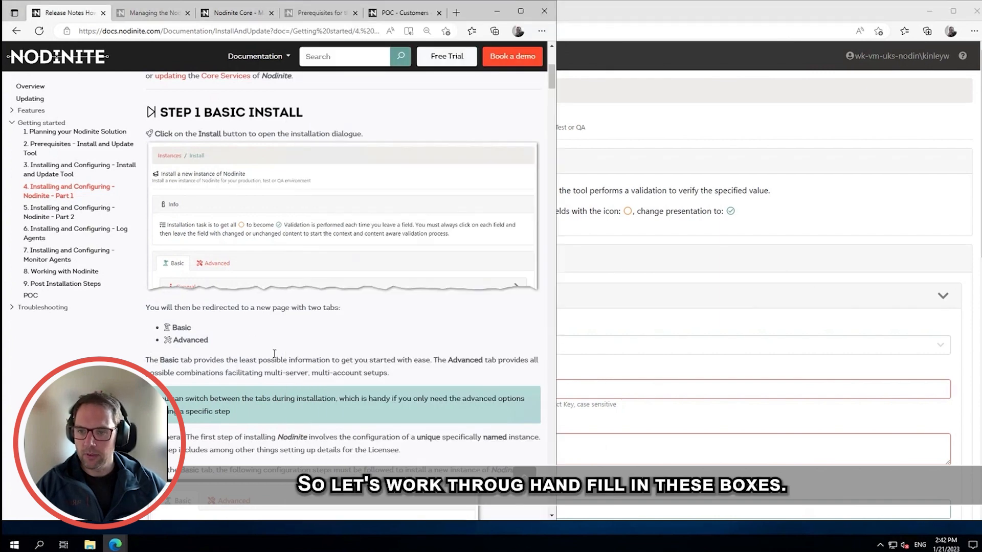
{"action": "scroll", "coordinate": [274, 353], "scroll_direction": "down", "scroll_amount": 2}
{"action": "scroll", "coordinate": [270, 291], "scroll_direction": "down", "scroll_amount": 2}
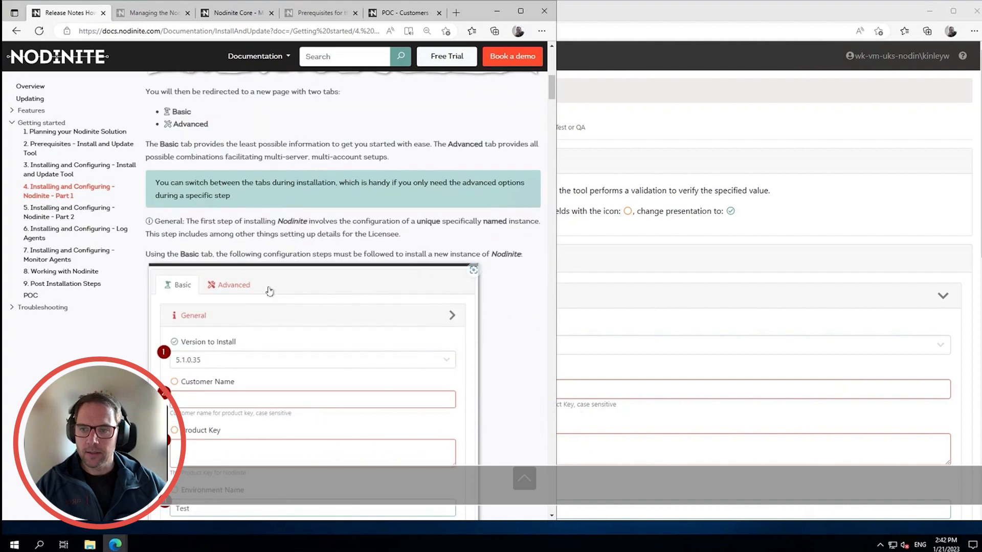
{"action": "scroll", "coordinate": [270, 291], "scroll_direction": "down", "scroll_amount": 2}
{"action": "scroll", "coordinate": [268, 292], "scroll_direction": "down", "scroll_amount": 1}
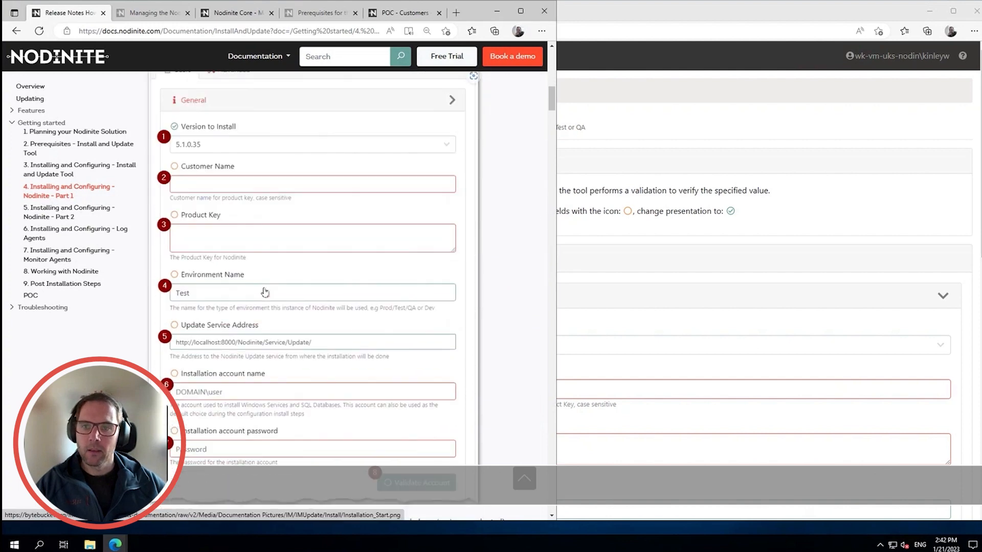
{"action": "left_click", "coordinate": [822, 211]}
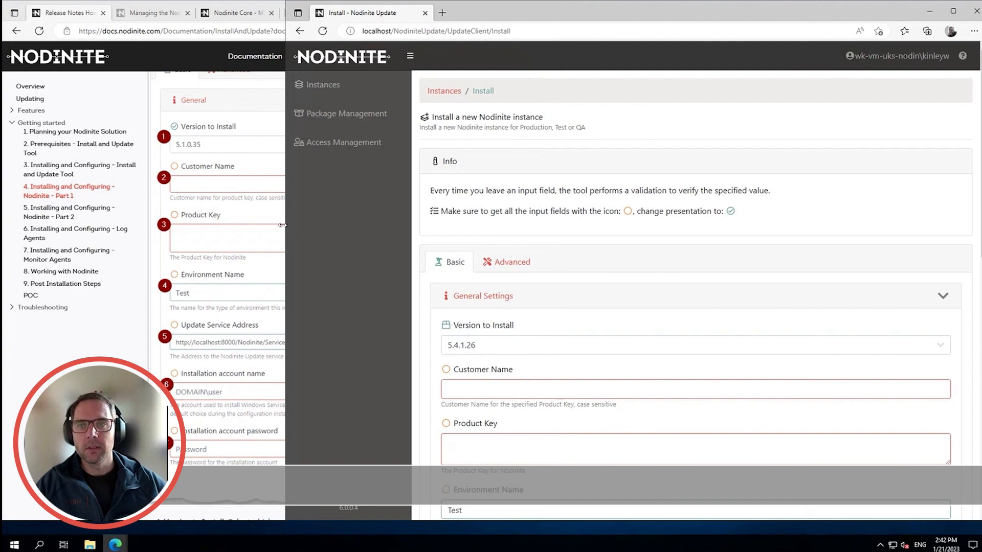
{"action": "left_click_drag", "start_coordinate": [288, 227], "coordinate": [554, 223]}
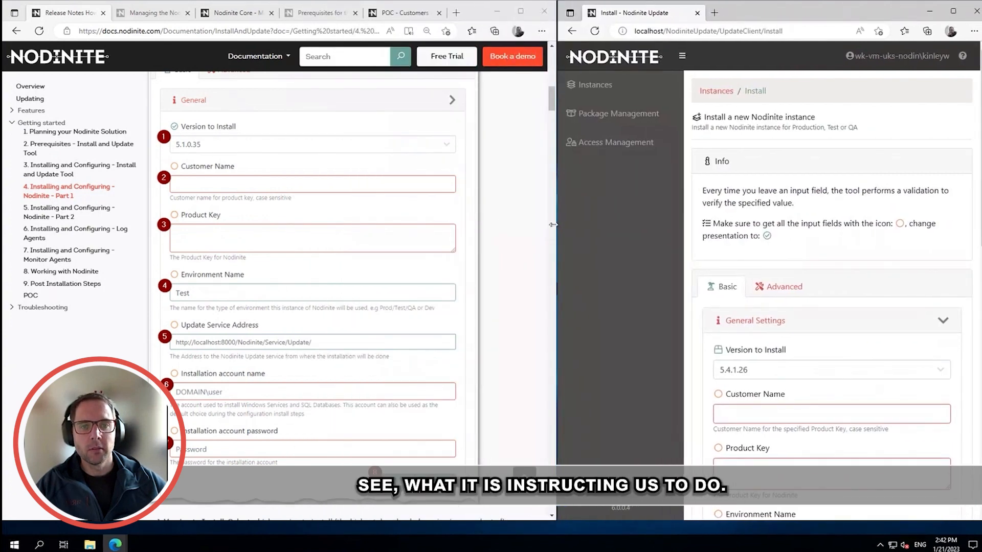
{"action": "left_click_drag", "start_coordinate": [546, 225], "coordinate": [507, 224]}
{"action": "left_click", "coordinate": [501, 210]}
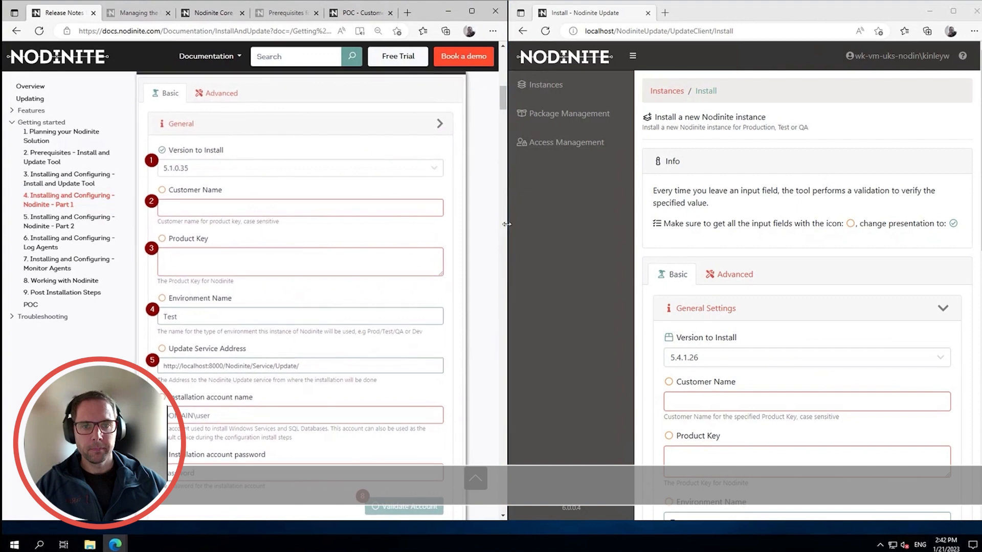
- Enter POC as the customer name in the General Settings of the new instance
{"action": "scroll", "coordinate": [855, 362], "scroll_direction": "down", "scroll_amount": 1}
{"action": "scroll", "coordinate": [856, 362], "scroll_direction": "down", "scroll_amount": 1}
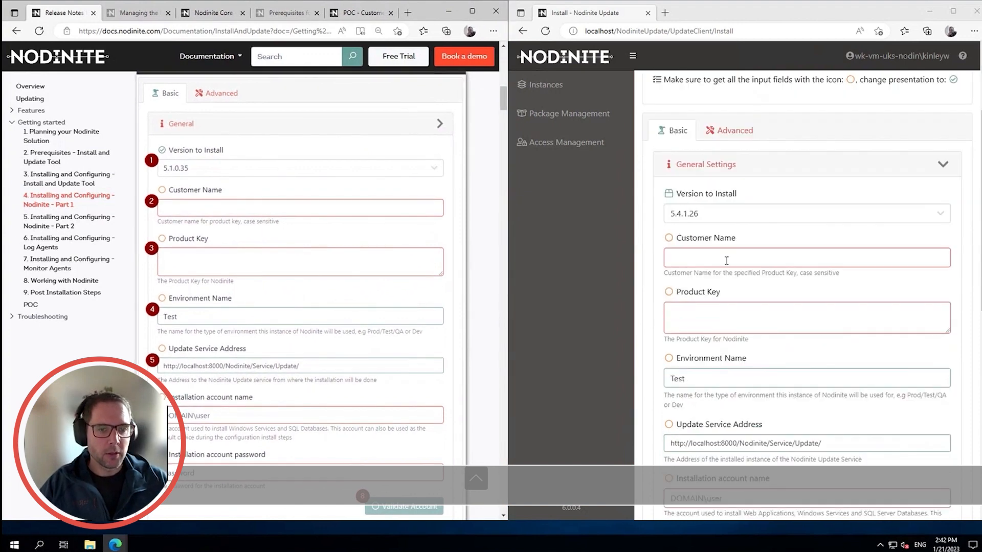
{"action": "left_click", "coordinate": [772, 256]}
{"action": "type", "text": "POC"}
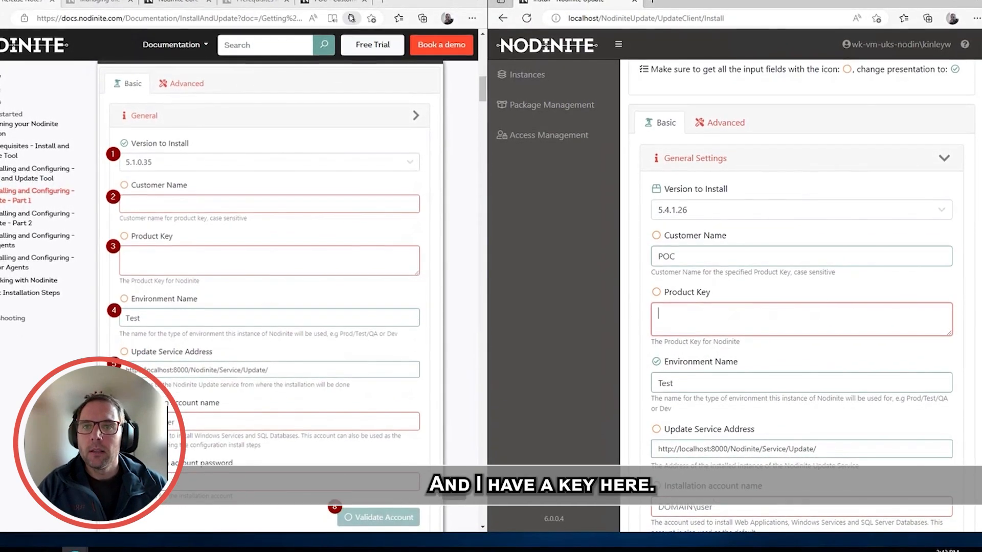
- Copy the trial product key from the customer portal and paste it into the Product Key field of the installation form
{"action": "left_click", "coordinate": [333, 2]}
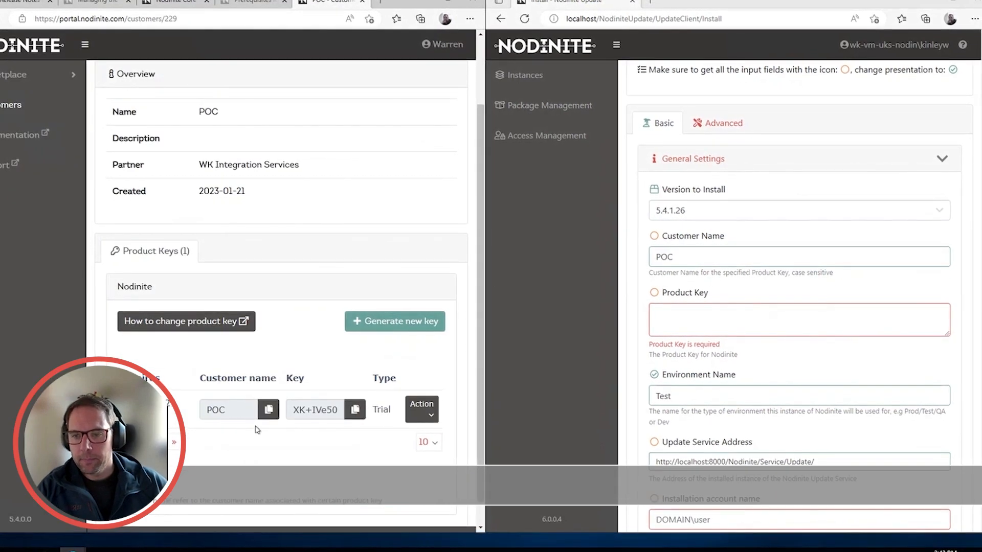
{"action": "left_click", "coordinate": [355, 412]}
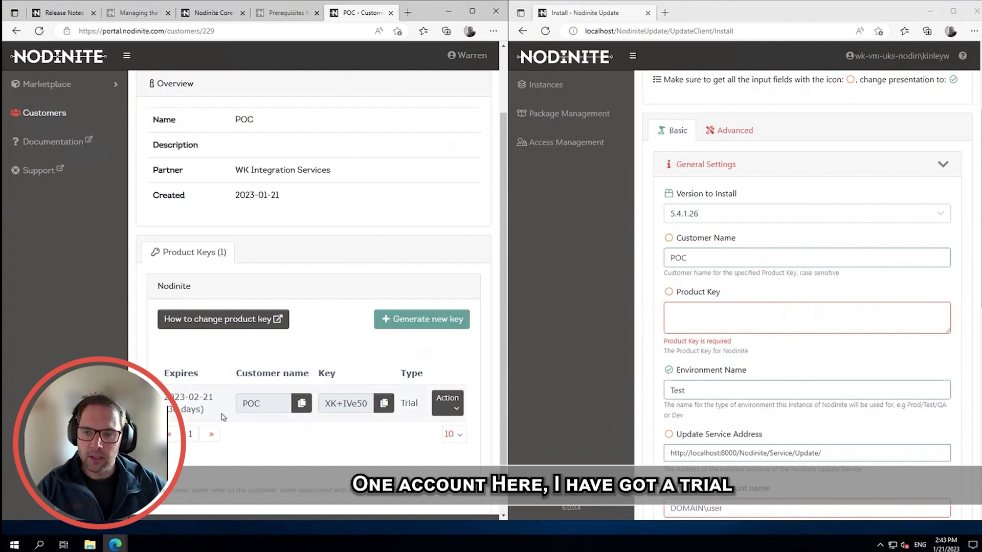
{"action": "left_click", "coordinate": [384, 404]}
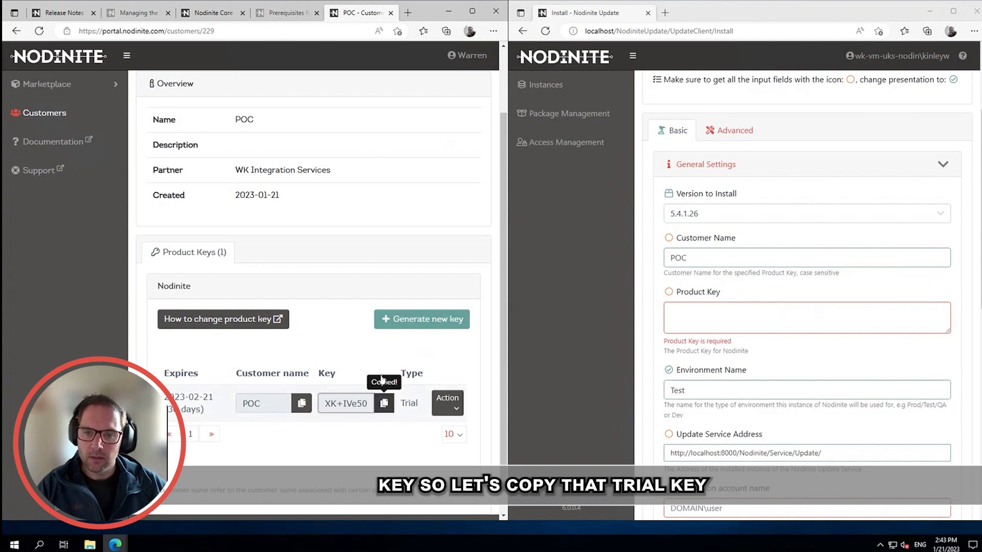
{"action": "left_click", "coordinate": [701, 310]}
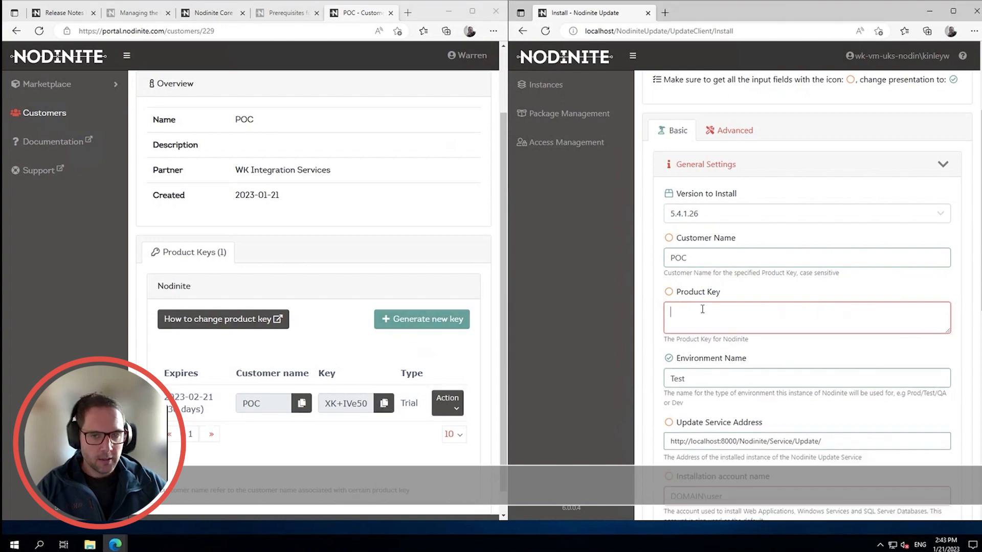
{"action": "key", "text": "ctrl+v"}
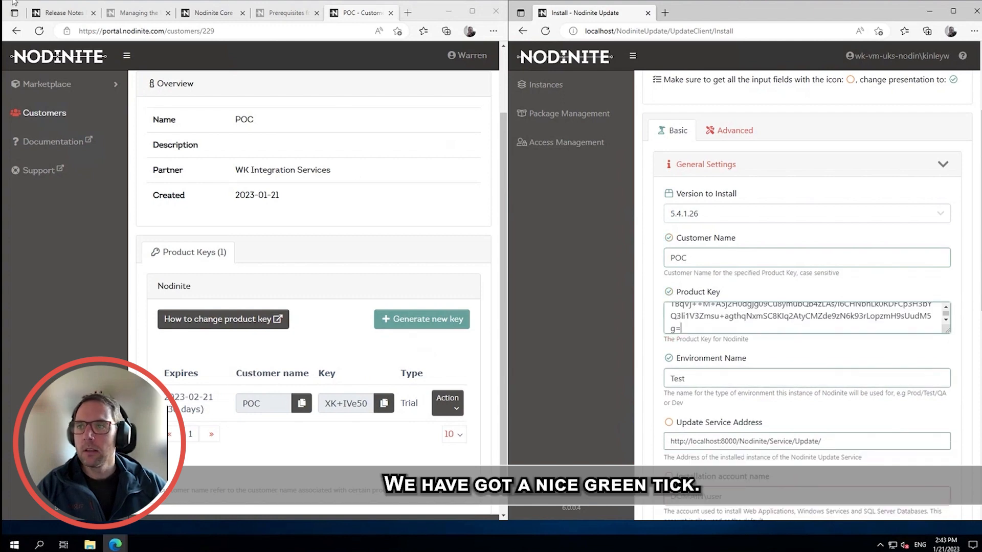
- Return to the installation instructions, keep the environment name Test and validate the preset update service address
{"action": "left_click", "coordinate": [55, 13]}
{"action": "scroll", "coordinate": [342, 313], "scroll_direction": "down", "scroll_amount": 1}
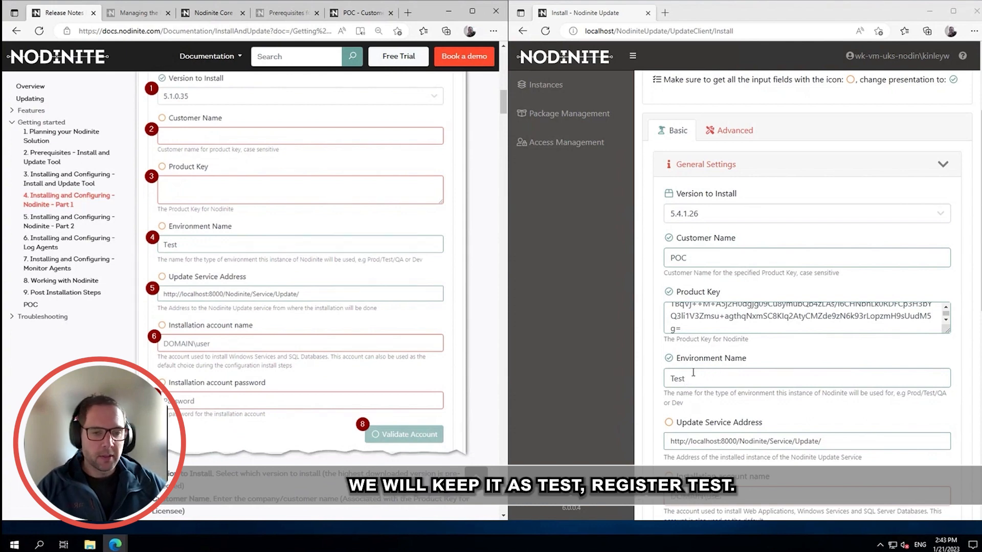
{"action": "scroll", "coordinate": [769, 383], "scroll_direction": "down", "scroll_amount": 3}
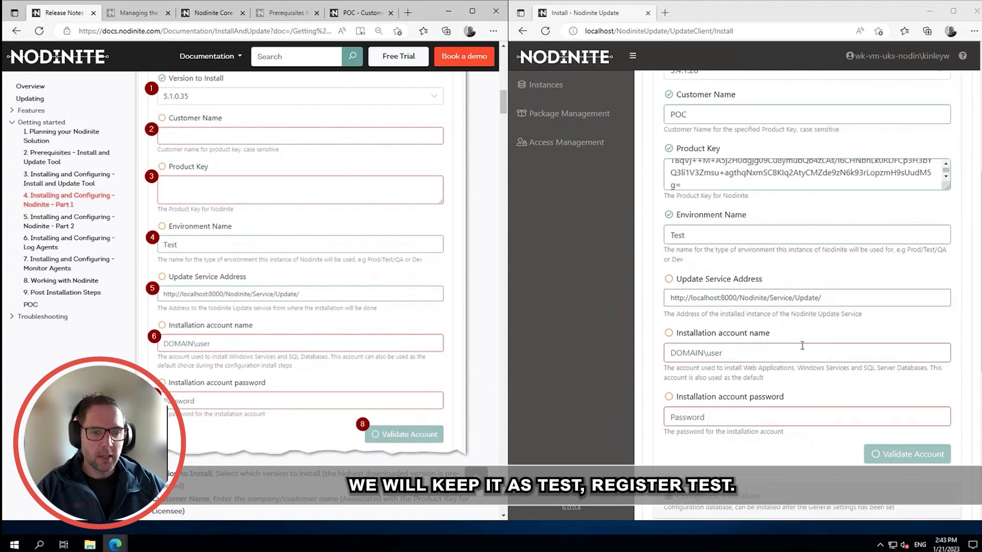
{"action": "left_click", "coordinate": [852, 295]}
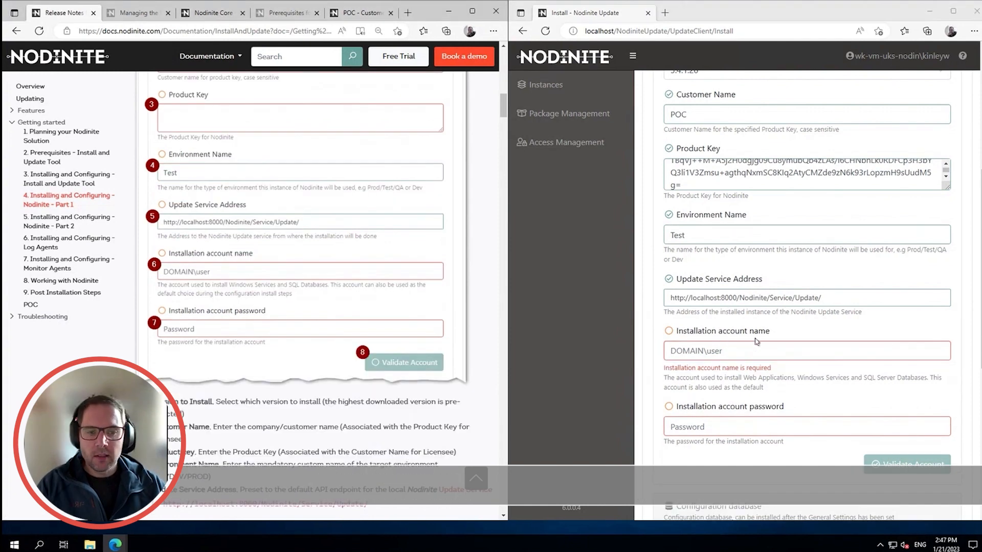
- Enter .\nodsys as the installation account name
{"action": "left_click", "coordinate": [710, 353]}
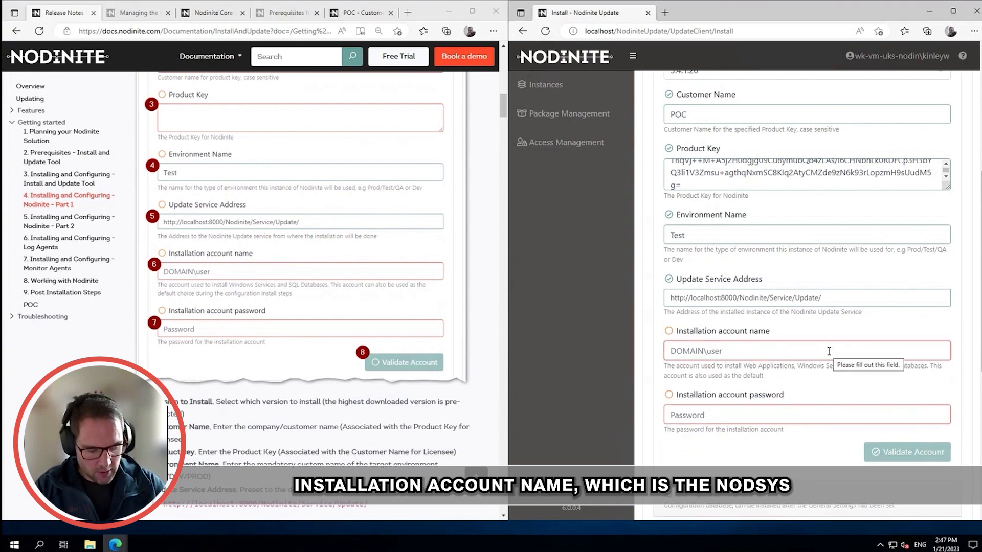
{"action": "type", "text": ".\\n"}
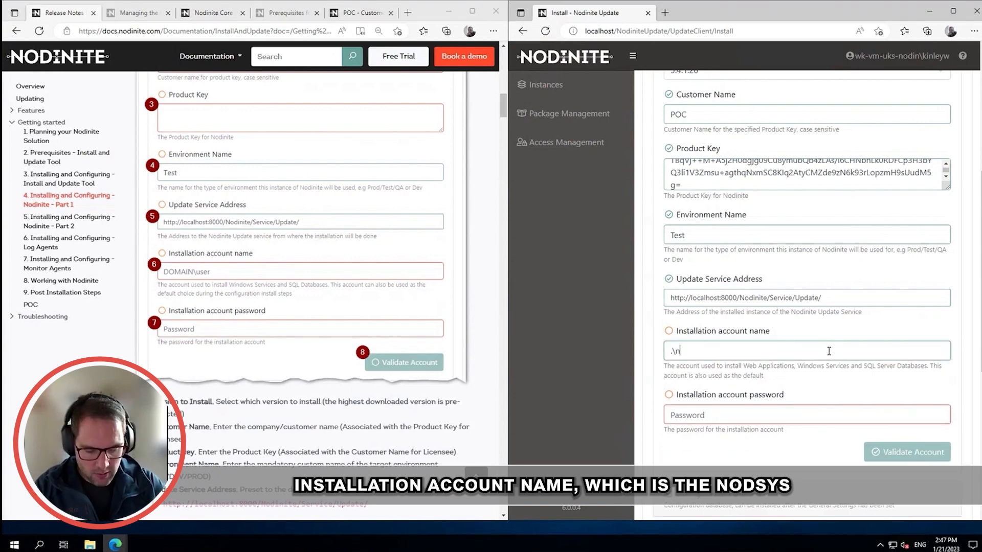
{"action": "type", "text": "odsys"}
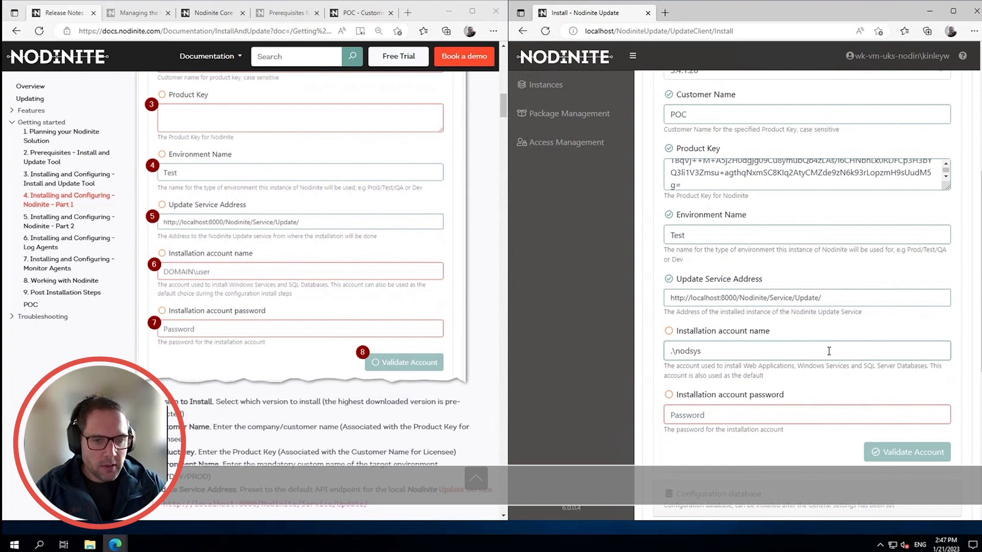
{"action": "key", "text": "Tab"}
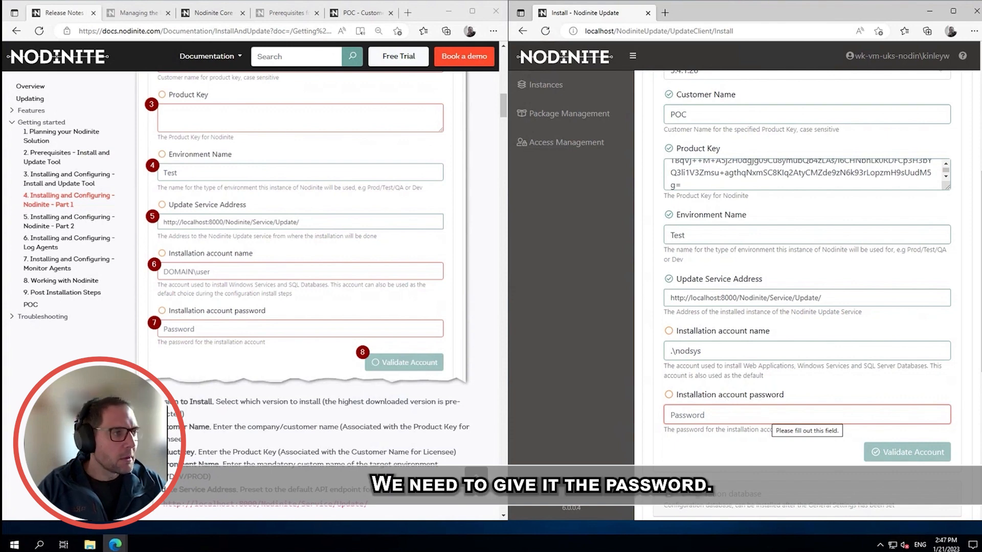
- Paste the installation account password into its field and validate the account
{"action": "left_click", "coordinate": [246, 334]}
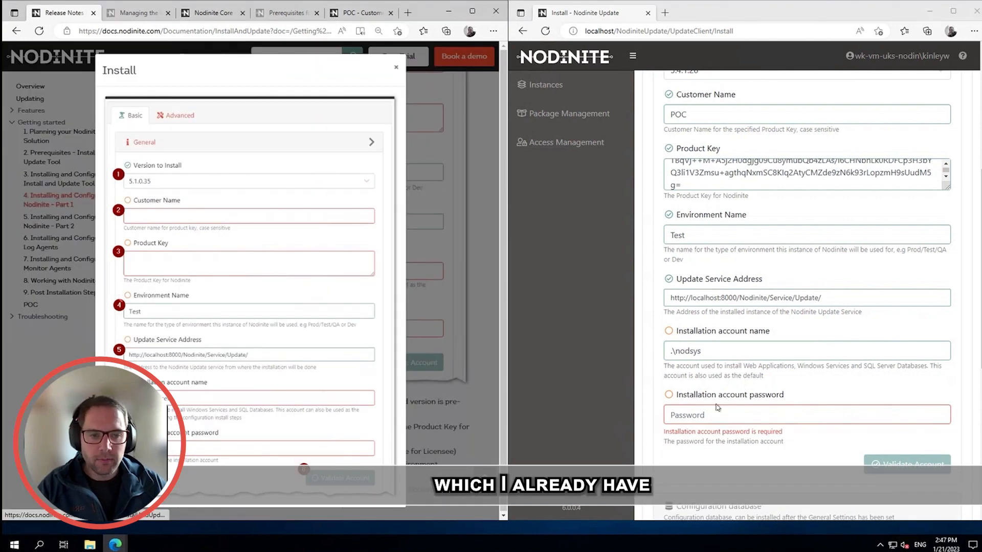
{"action": "left_click", "coordinate": [717, 411]}
{"action": "left_click", "coordinate": [266, 333]}
{"action": "left_click", "coordinate": [705, 419]}
{"action": "key", "text": "ctrl+v"}
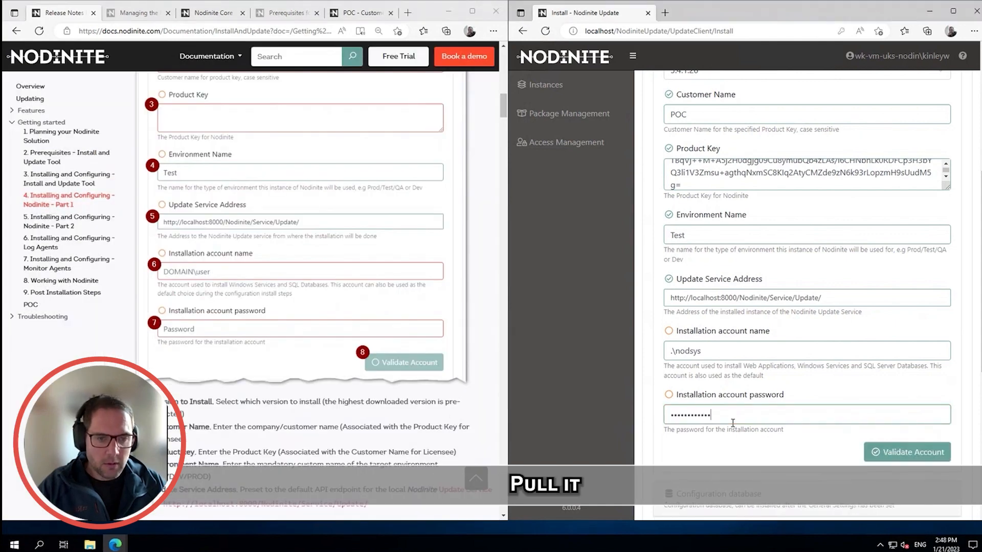
{"action": "left_click", "coordinate": [905, 452]}
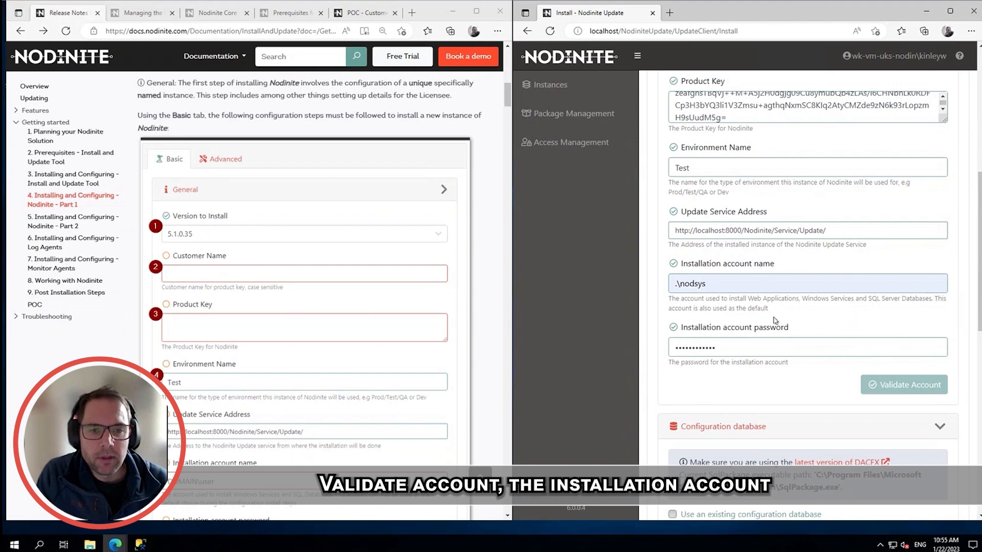
- Following step 2 of the instructions, install the configuration database NodiniteConfig_Test on localhost, and decline saving the account password in the browser
{"action": "scroll", "coordinate": [781, 385], "scroll_direction": "down", "scroll_amount": 5}
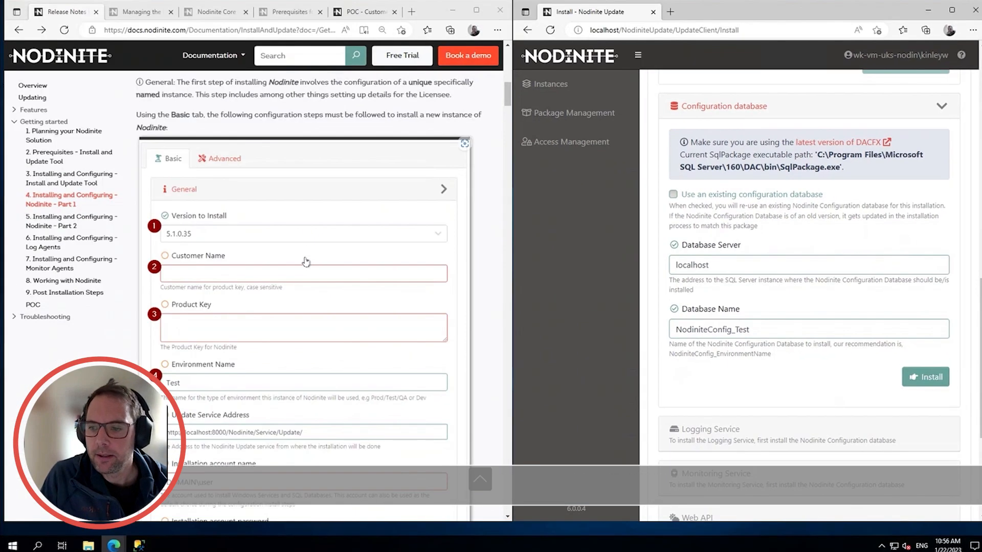
{"action": "scroll", "coordinate": [171, 266], "scroll_direction": "down", "scroll_amount": 10}
{"action": "scroll", "coordinate": [307, 270], "scroll_direction": "down", "scroll_amount": 6}
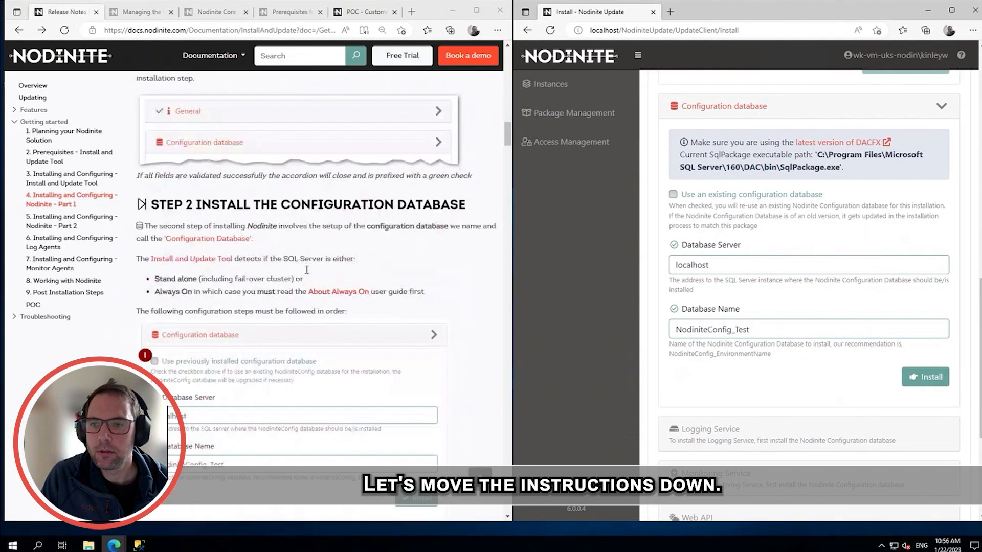
{"action": "scroll", "coordinate": [308, 273], "scroll_direction": "down", "scroll_amount": 5}
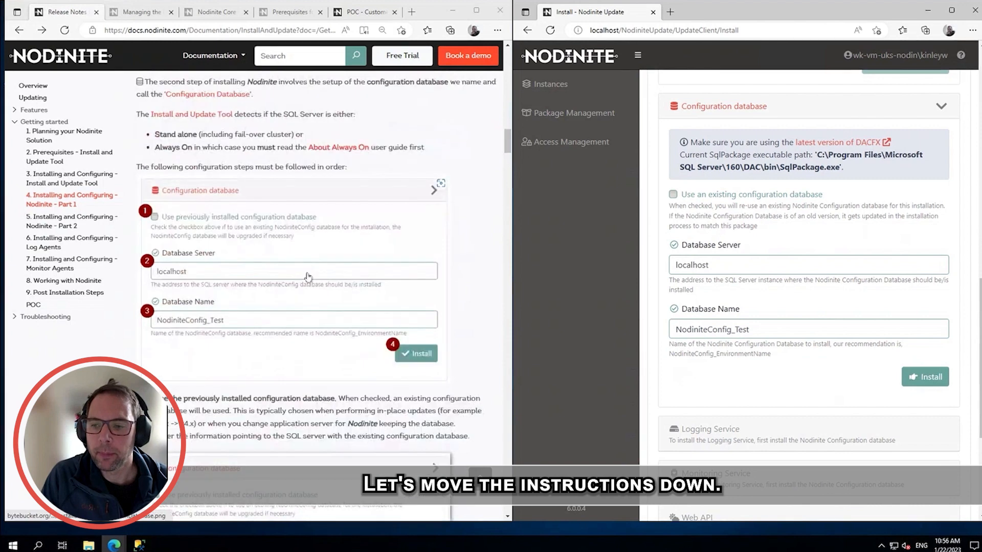
{"action": "scroll", "coordinate": [307, 273], "scroll_direction": "down", "scroll_amount": 5}
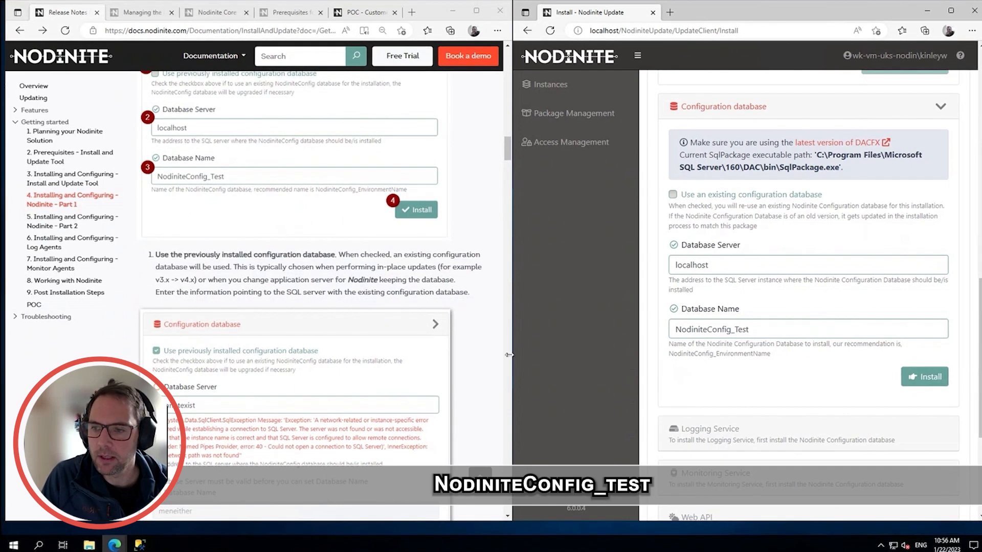
{"action": "scroll", "coordinate": [245, 313], "scroll_direction": "down", "scroll_amount": 3}
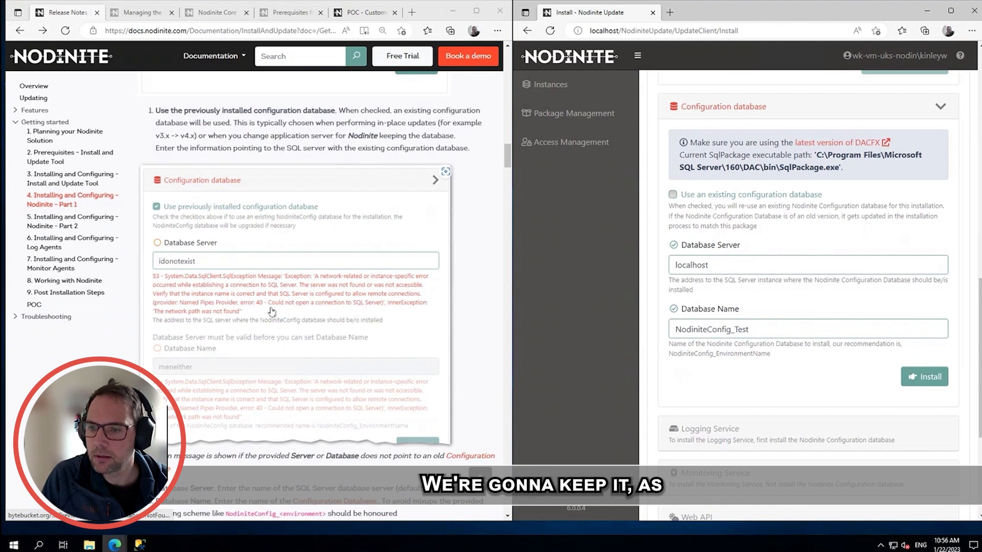
{"action": "scroll", "coordinate": [272, 312], "scroll_direction": "down", "scroll_amount": 3}
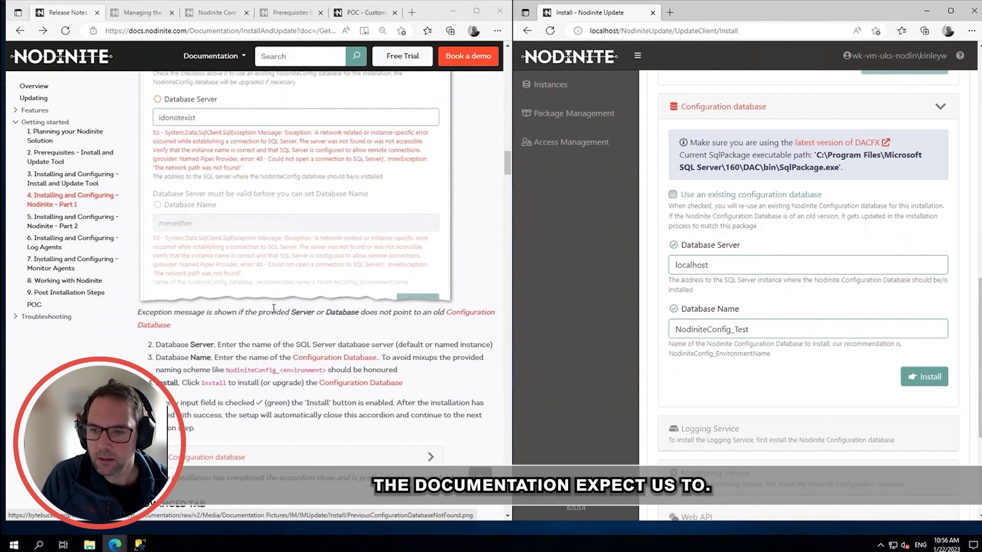
{"action": "scroll", "coordinate": [274, 309], "scroll_direction": "down", "scroll_amount": 1}
{"action": "left_click", "coordinate": [274, 309]}
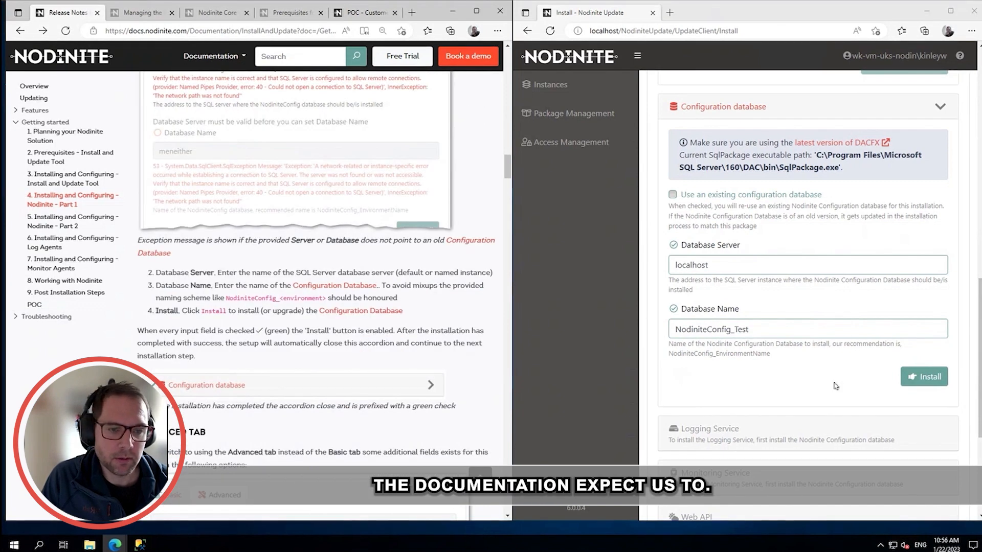
{"action": "left_click", "coordinate": [933, 381]}
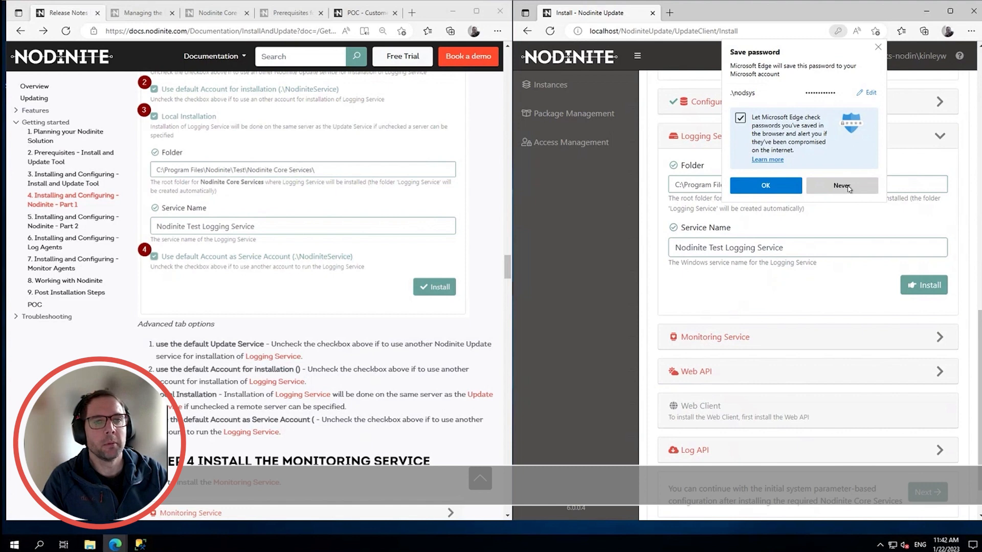
{"action": "left_click", "coordinate": [849, 190]}
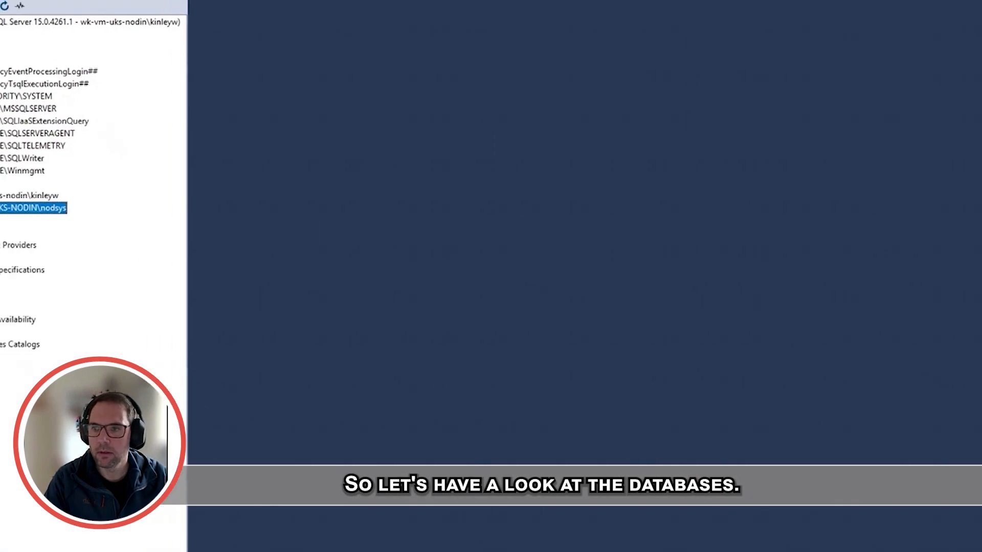
- In SQL Server Management Studio, collapse the Logins and Security folders, expand Databases and refresh the database list
{"action": "left_click", "coordinate": [39, 60]}
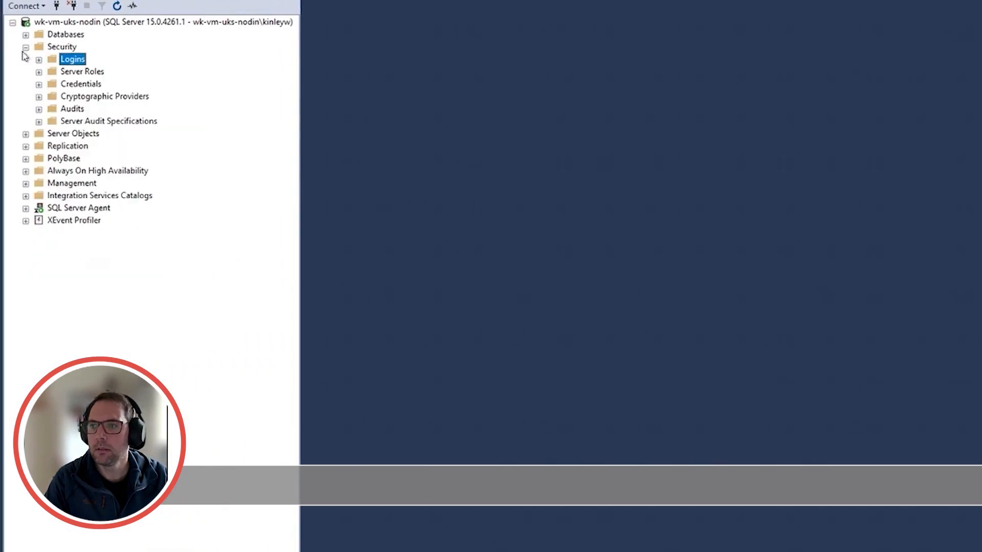
{"action": "left_click", "coordinate": [26, 47]}
{"action": "left_click", "coordinate": [26, 35]}
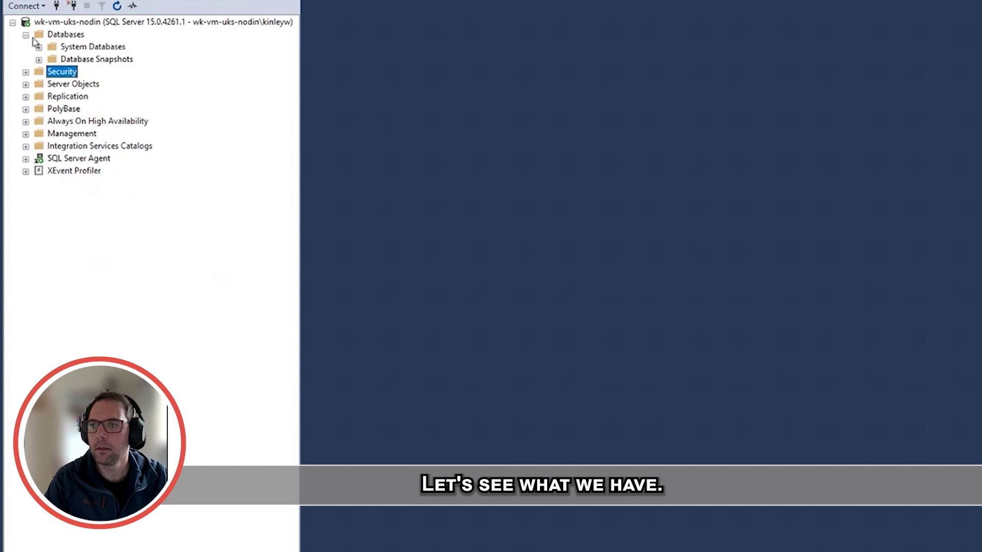
{"action": "right_click", "coordinate": [64, 35]}
{"action": "left_click", "coordinate": [143, 203]}
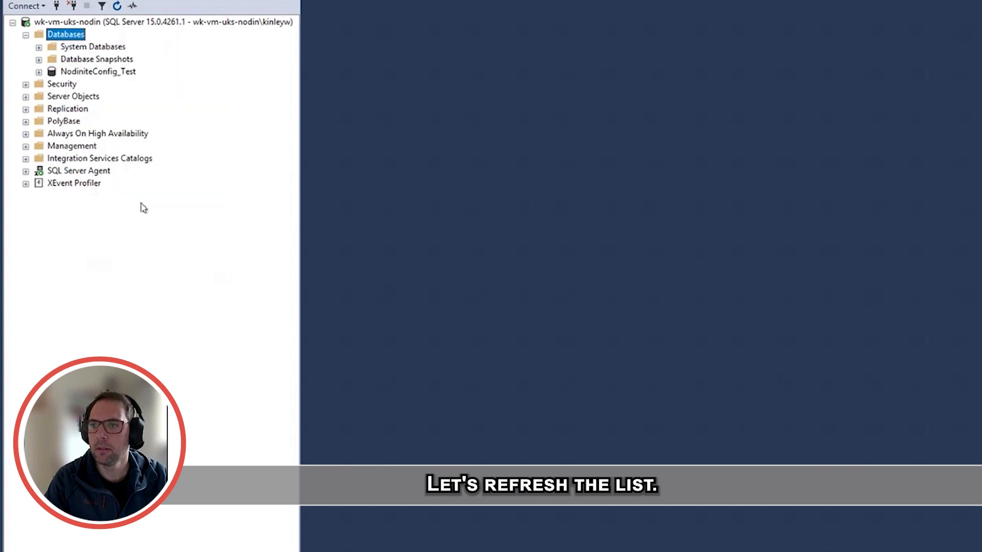
- Expand the NodiniteConfig_Test database and look through its tables
{"action": "left_click", "coordinate": [110, 74]}
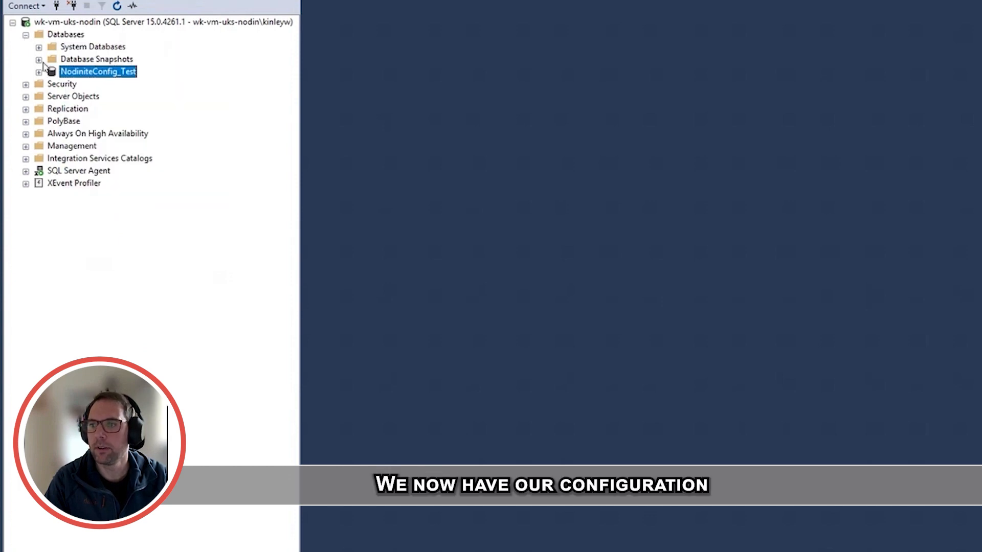
{"action": "double_click", "coordinate": [49, 73]}
{"action": "left_click", "coordinate": [52, 97]}
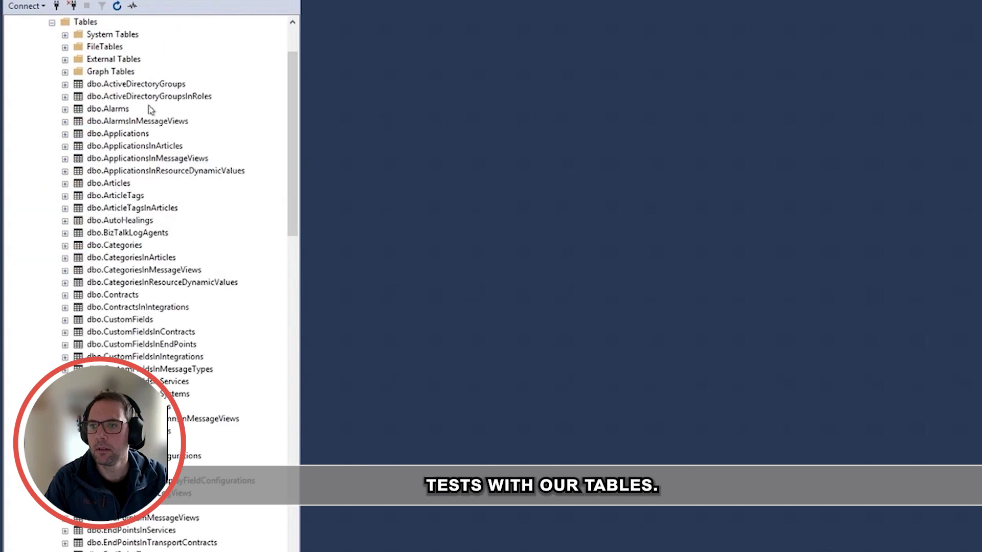
{"action": "scroll", "coordinate": [221, 353], "scroll_direction": "down", "scroll_amount": 8}
{"action": "scroll", "coordinate": [219, 350], "scroll_direction": "up", "scroll_amount": 10}
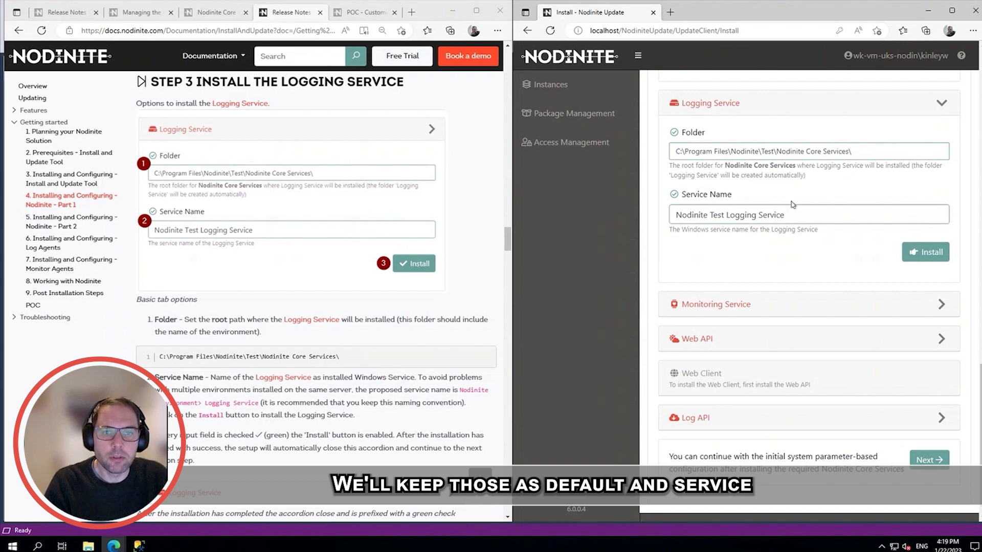
- Check the default service name against the instructions and install the Logging Service as Nodinite Test Logging Service in the default folder
{"action": "left_click_drag", "start_coordinate": [710, 215], "coordinate": [725, 216]}
{"action": "left_click", "coordinate": [716, 219]}
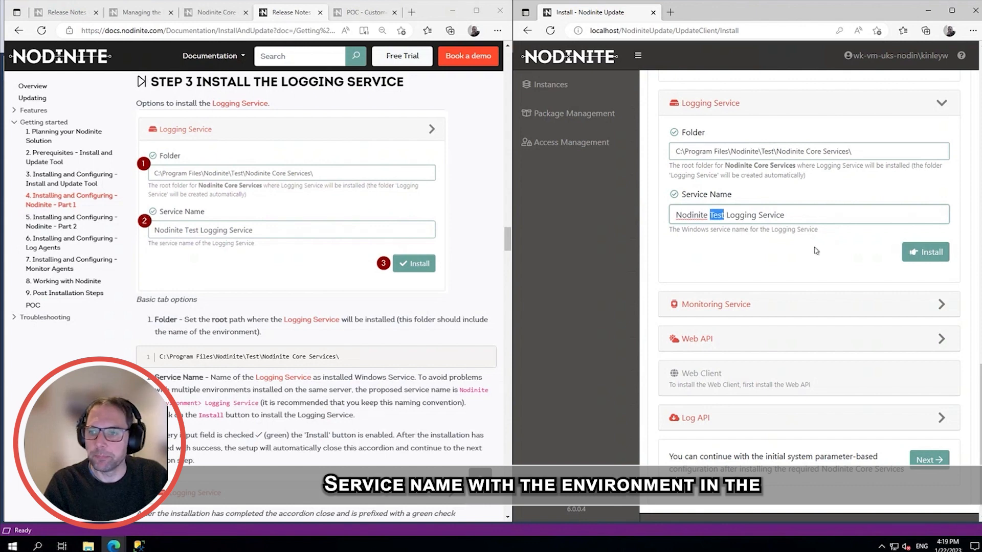
{"action": "scroll", "coordinate": [254, 394], "scroll_direction": "down", "scroll_amount": 1}
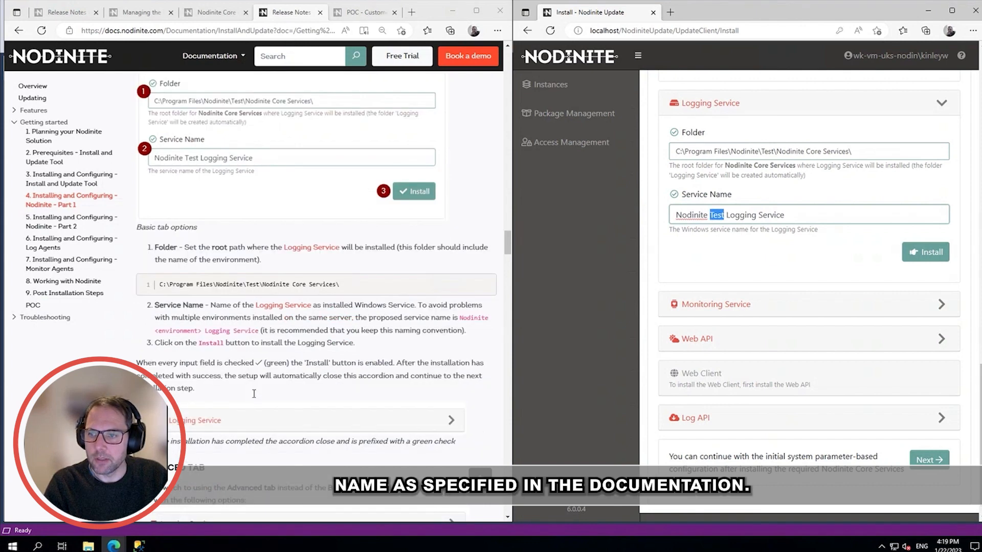
{"action": "scroll", "coordinate": [298, 359], "scroll_direction": "down", "scroll_amount": 1}
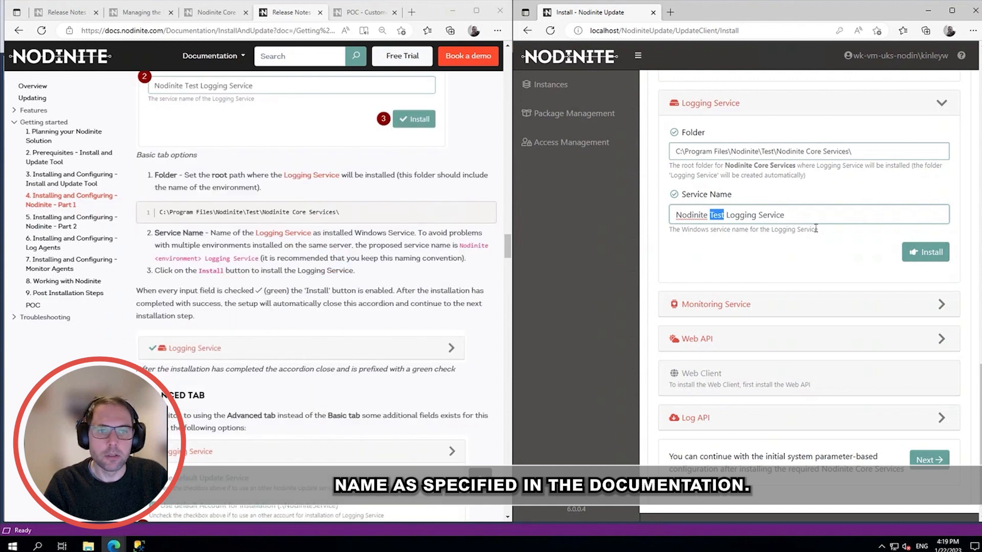
{"action": "left_click", "coordinate": [919, 250]}
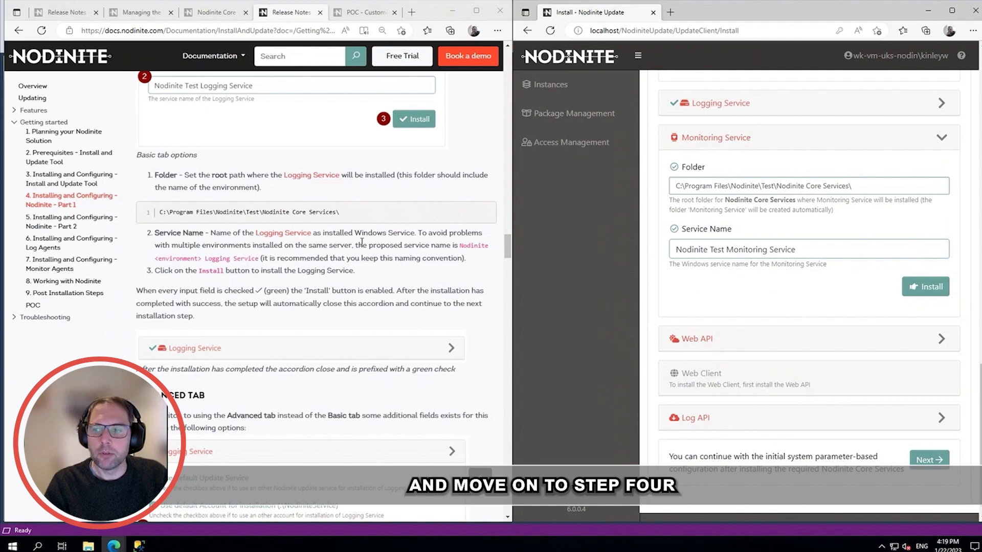
- Follow step 4 of the instructions and install the Monitoring Service with the default folder and the name Nodinite Test Monitoring Service
{"action": "scroll", "coordinate": [327, 323], "scroll_direction": "down", "scroll_amount": 8}
{"action": "scroll", "coordinate": [327, 324], "scroll_direction": "down", "scroll_amount": 7}
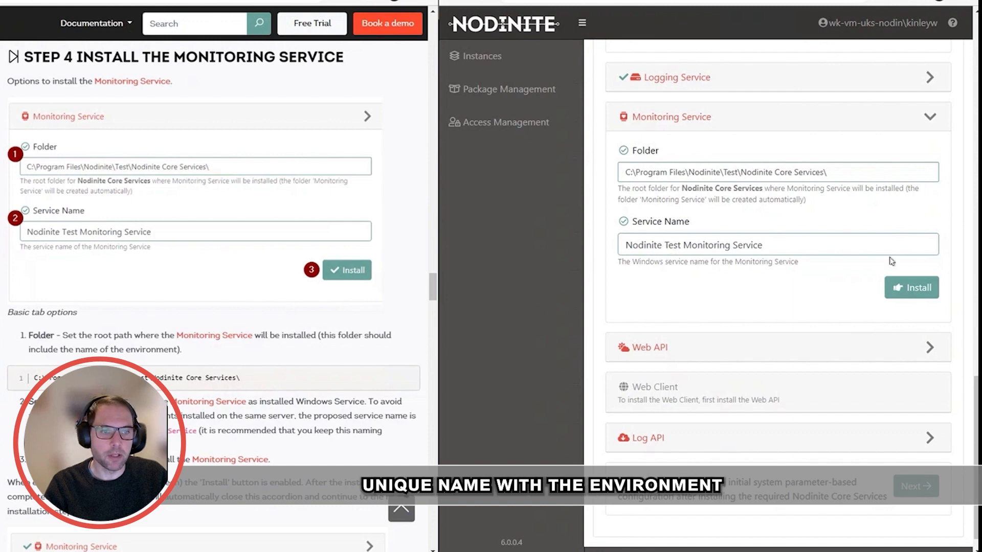
{"action": "left_click", "coordinate": [910, 288]}
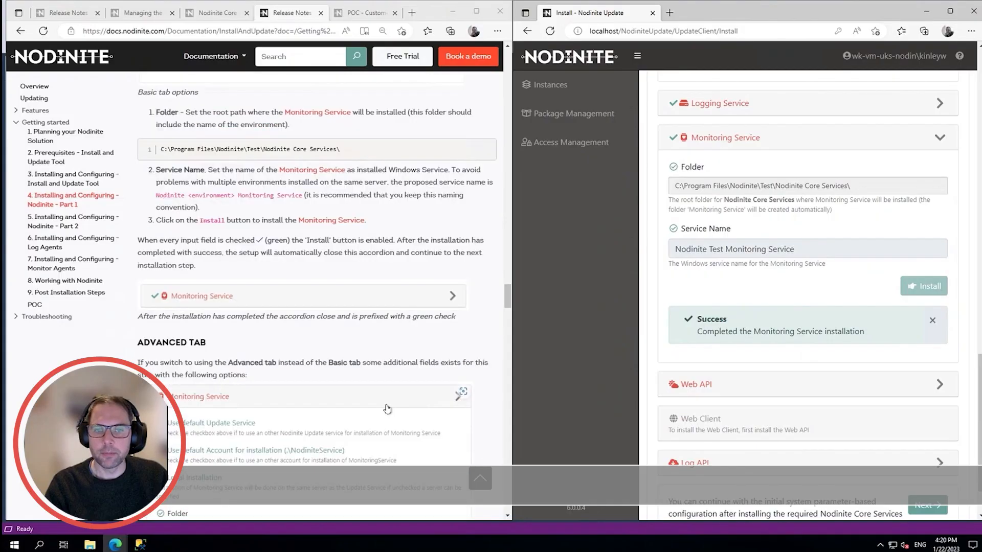
- Follow step 5 of the instructions and install the Web API with Default Web Site, application pool Nodinite - Test - Web API and path /Nodinite/Test
{"action": "scroll", "coordinate": [381, 333], "scroll_direction": "down", "scroll_amount": 10}
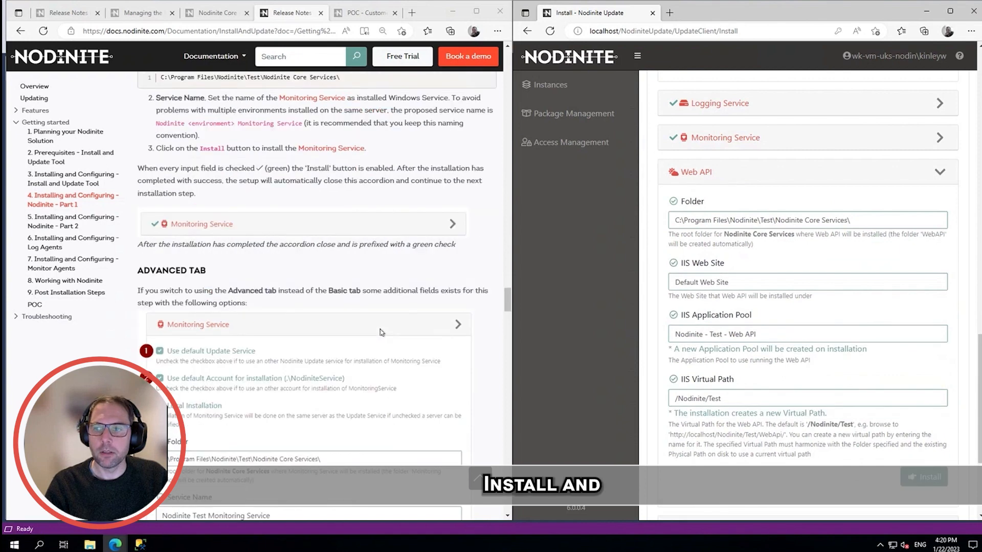
{"action": "scroll", "coordinate": [383, 334], "scroll_direction": "down", "scroll_amount": 2}
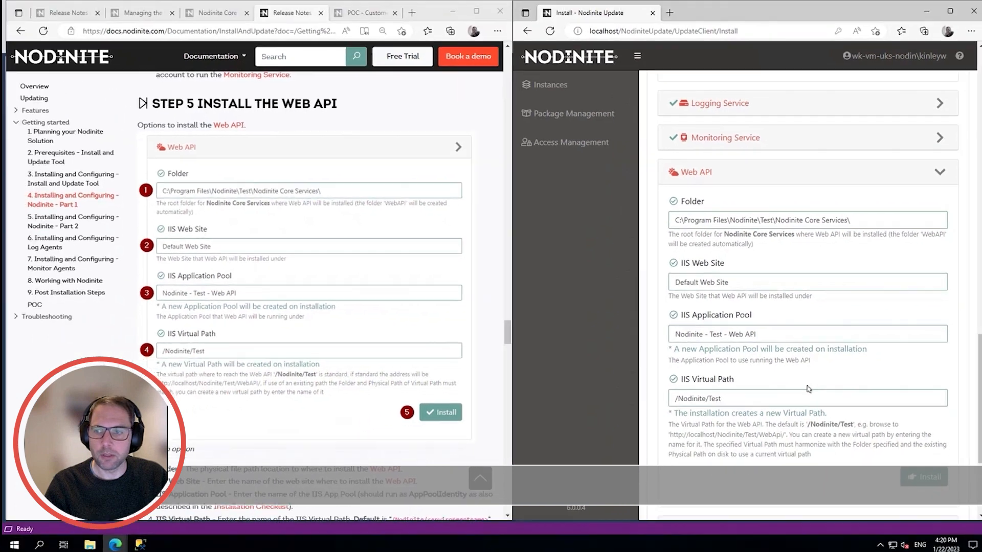
{"action": "scroll", "coordinate": [213, 461], "scroll_direction": "down", "scroll_amount": 2}
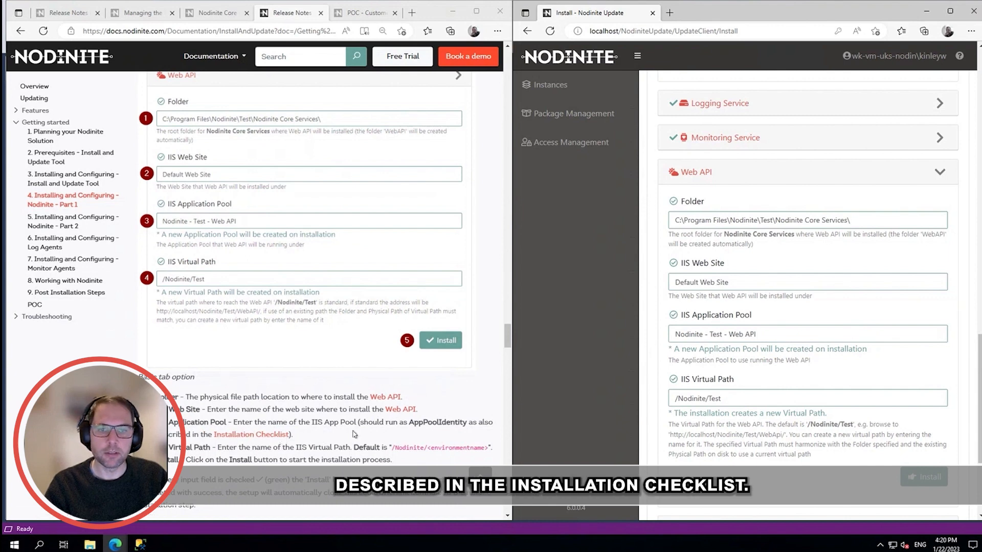
{"action": "scroll", "coordinate": [790, 358], "scroll_direction": "down", "scroll_amount": 1}
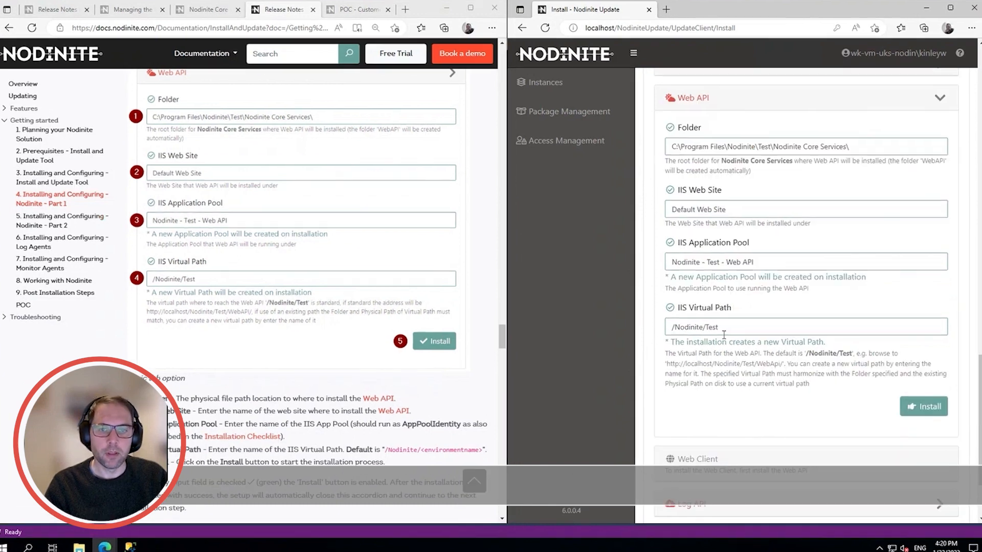
{"action": "scroll", "coordinate": [266, 230], "scroll_direction": "down", "scroll_amount": 1}
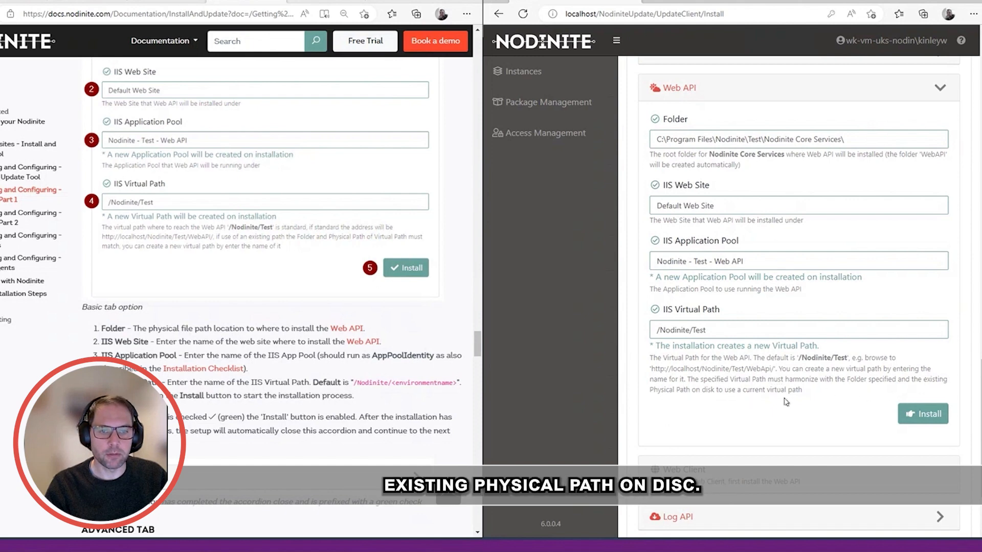
{"action": "left_click", "coordinate": [911, 414]}
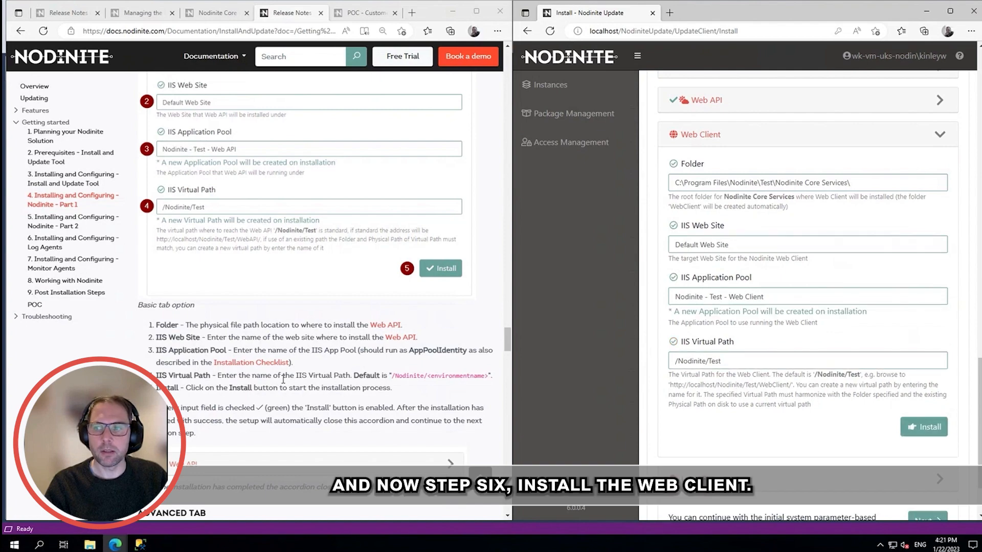
- Follow step 6 of the instructions and install the Web Client with Default Web Site, pool Nodinite - Test - Web Client and path /Nodinite/Test
{"action": "scroll", "coordinate": [281, 384], "scroll_direction": "down", "scroll_amount": 8}
{"action": "scroll", "coordinate": [281, 383], "scroll_direction": "down", "scroll_amount": 8}
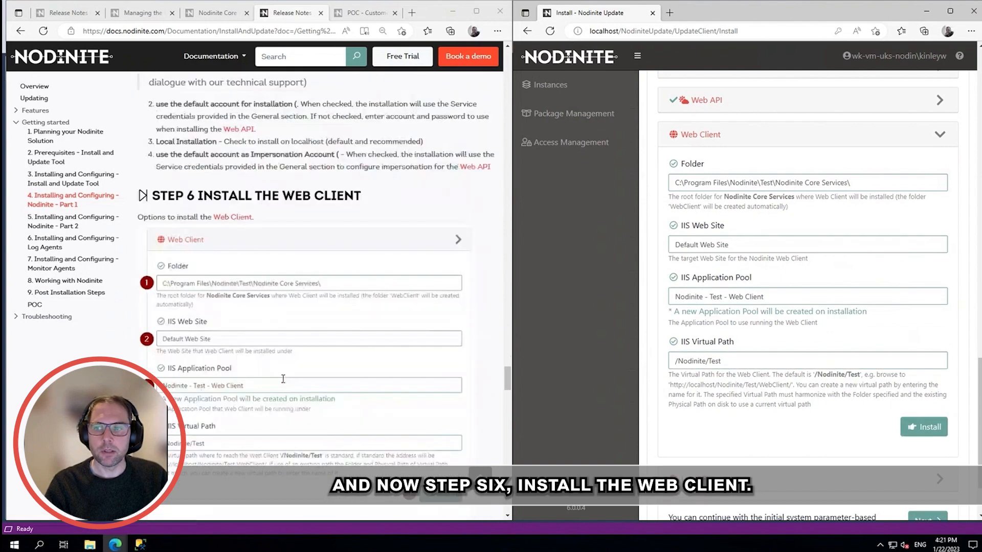
{"action": "scroll", "coordinate": [283, 379], "scroll_direction": "down", "scroll_amount": 2}
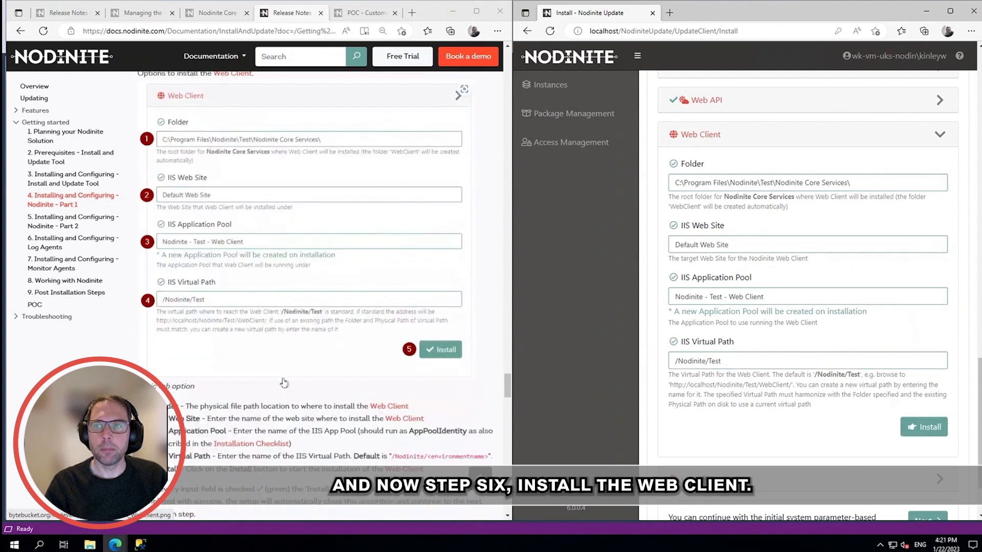
{"action": "left_click_drag", "start_coordinate": [506, 393], "coordinate": [506, 391]}
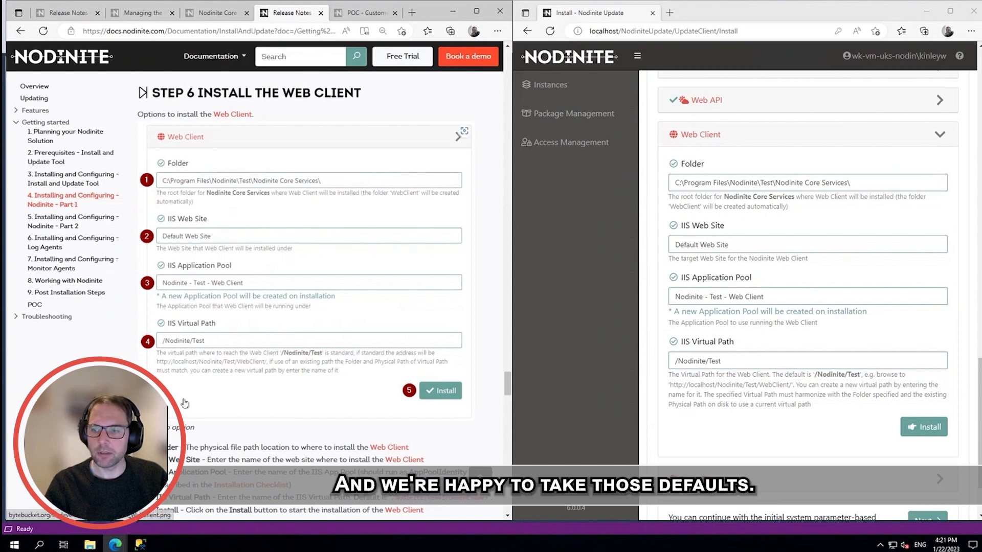
{"action": "scroll", "coordinate": [185, 403], "scroll_direction": "down", "scroll_amount": 3}
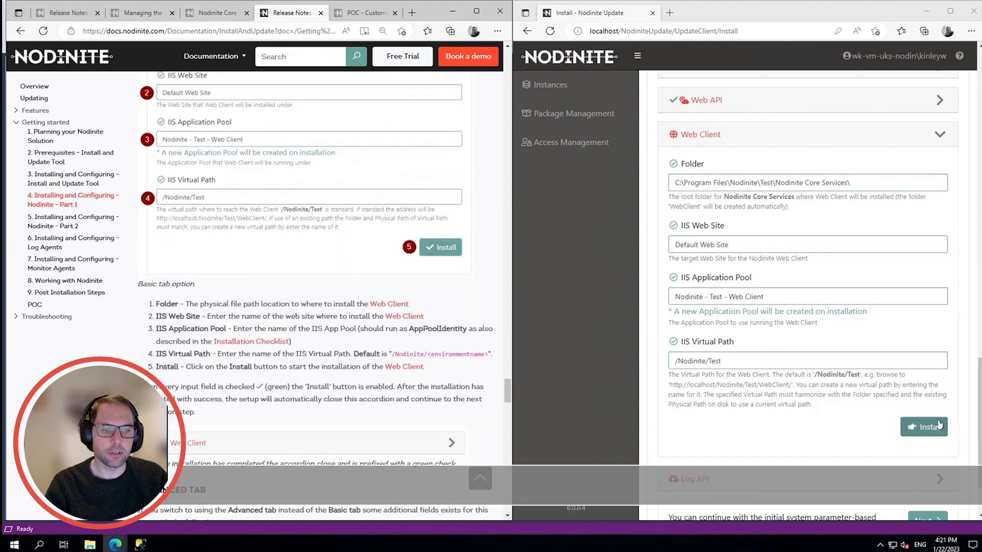
{"action": "left_click", "coordinate": [940, 425]}
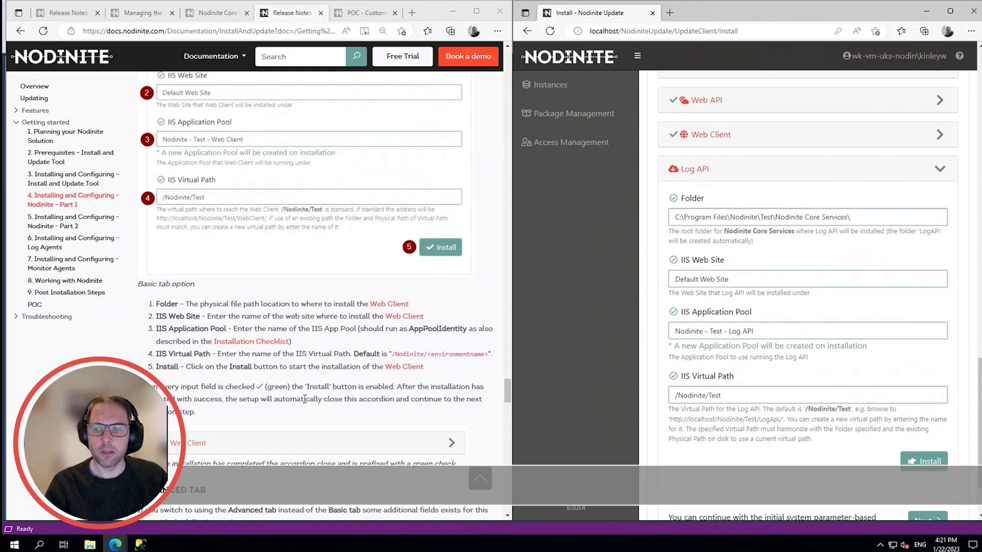
- Follow step 7 of the instructions and install the Log API with Default Web Site, pool Nodinite - Test - Log API and path /Nodinite/Test
{"action": "scroll", "coordinate": [305, 399], "scroll_direction": "down", "scroll_amount": 7}
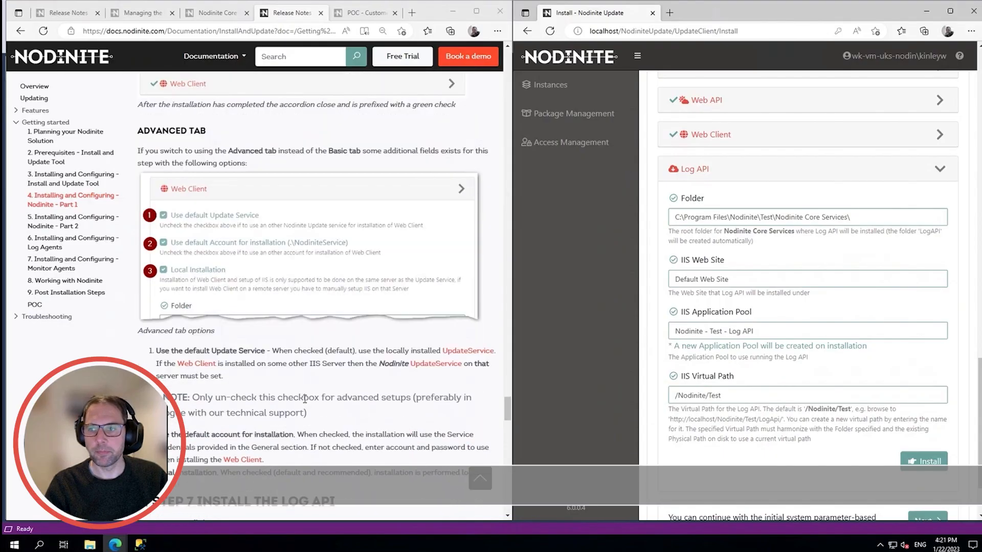
{"action": "scroll", "coordinate": [305, 399], "scroll_direction": "down", "scroll_amount": 7}
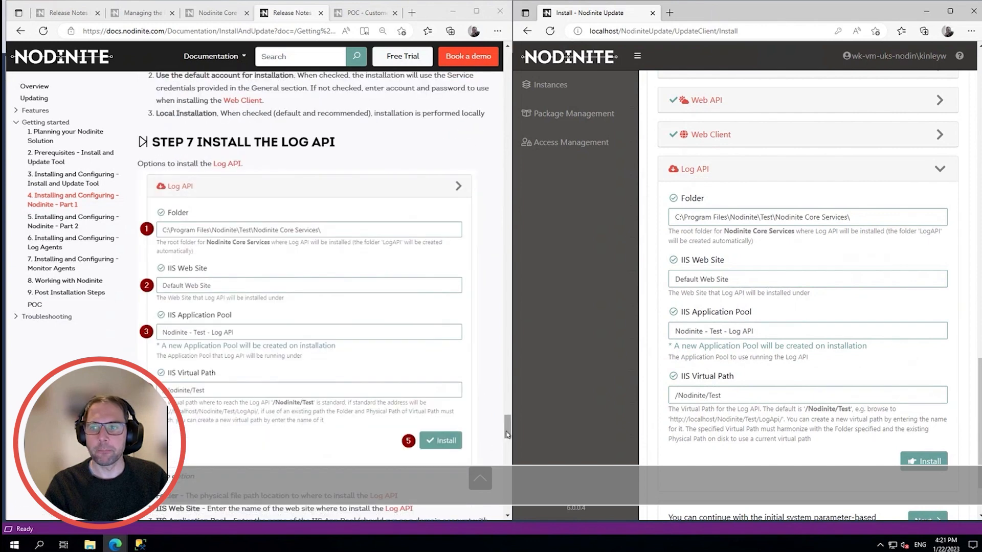
{"action": "left_click_drag", "start_coordinate": [509, 432], "coordinate": [509, 437]}
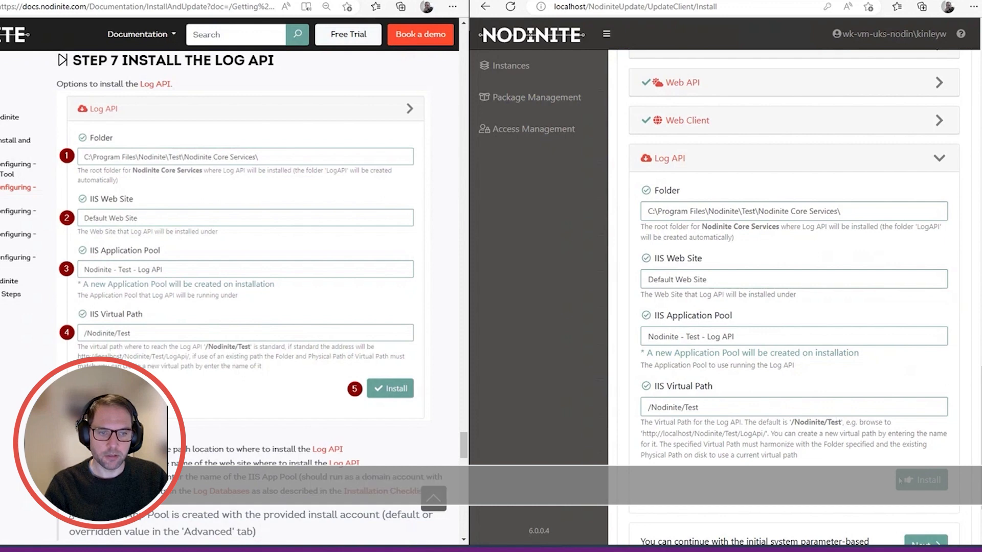
{"action": "left_click", "coordinate": [921, 482]}
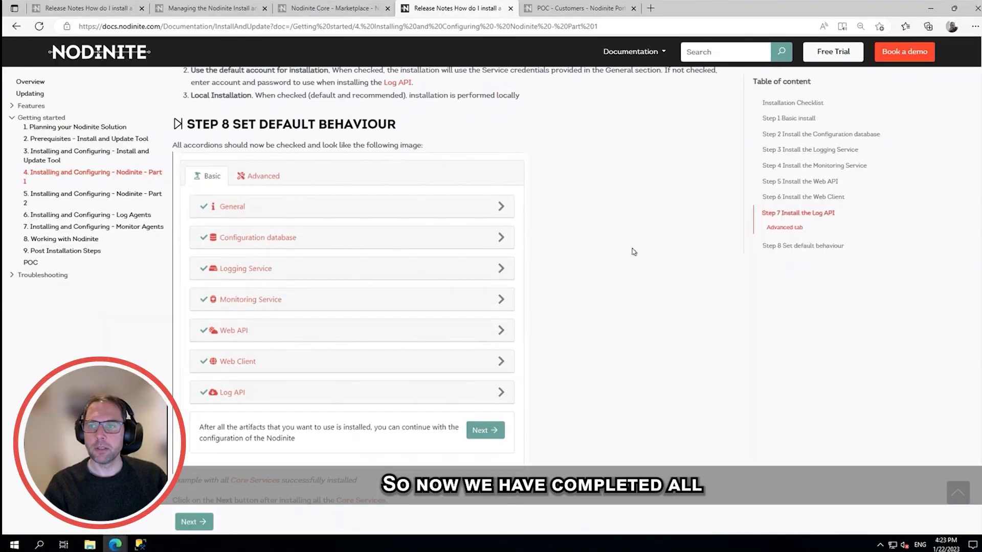
- Review the end of the Part 1 instructions, including step 8 on default behaviour and the reference to Part 2
{"action": "scroll", "coordinate": [634, 252], "scroll_direction": "up", "scroll_amount": 15}
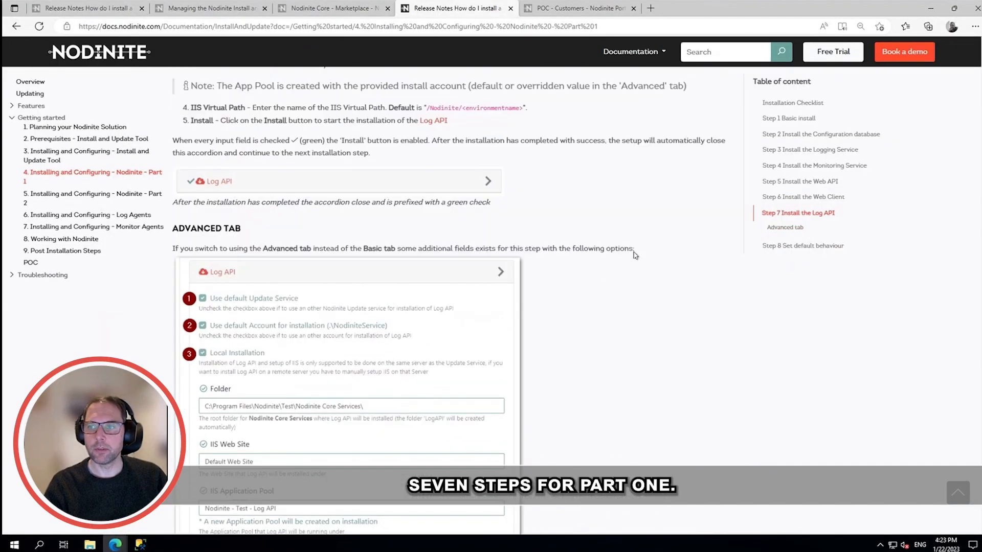
{"action": "scroll", "coordinate": [658, 270], "scroll_direction": "down", "scroll_amount": 7}
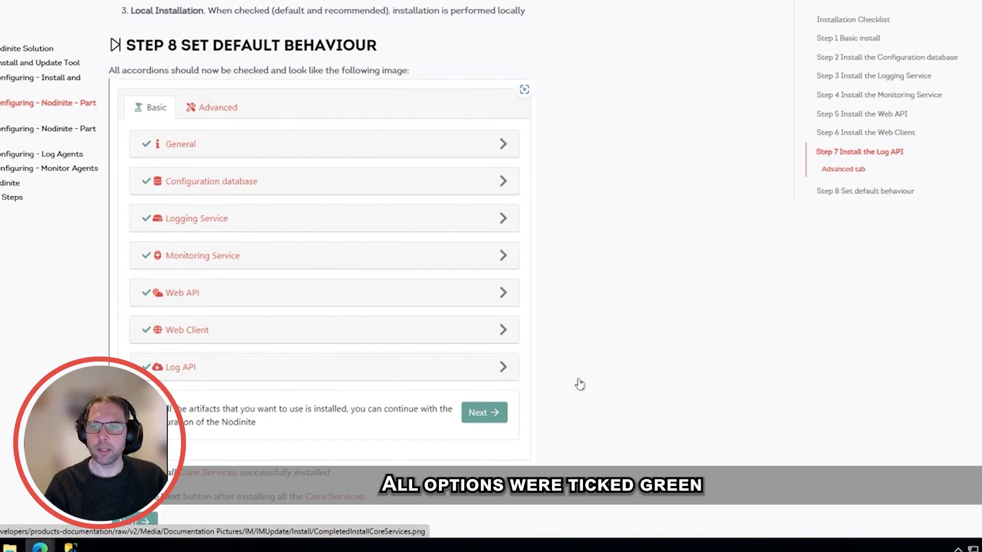
{"action": "scroll", "coordinate": [674, 387], "scroll_direction": "down", "scroll_amount": 3}
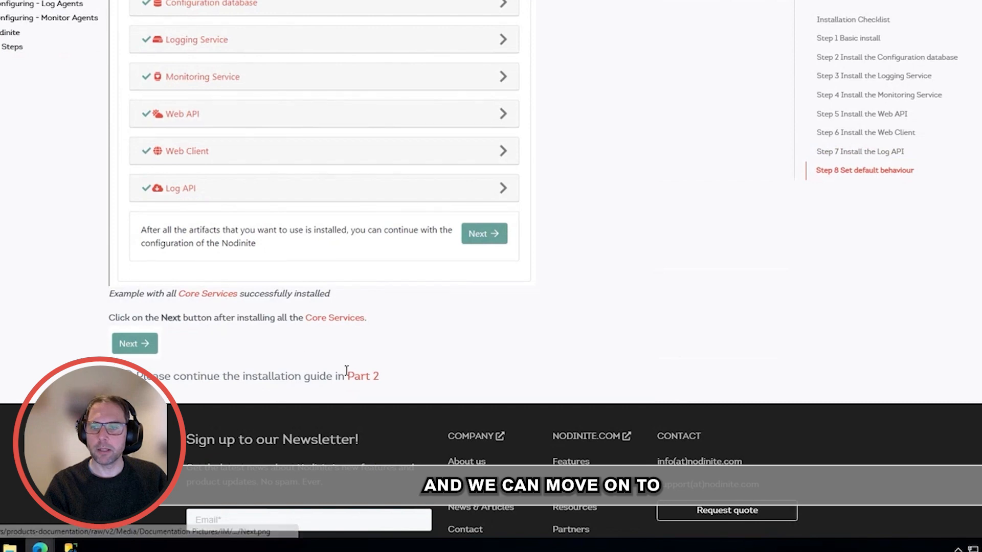
{"action": "scroll", "coordinate": [571, 347], "scroll_direction": "up", "scroll_amount": 2}
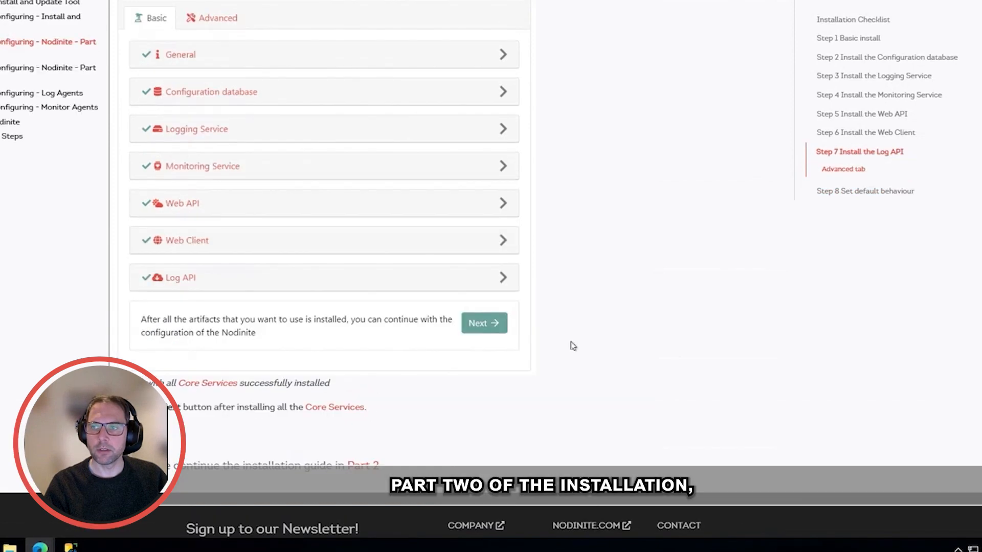